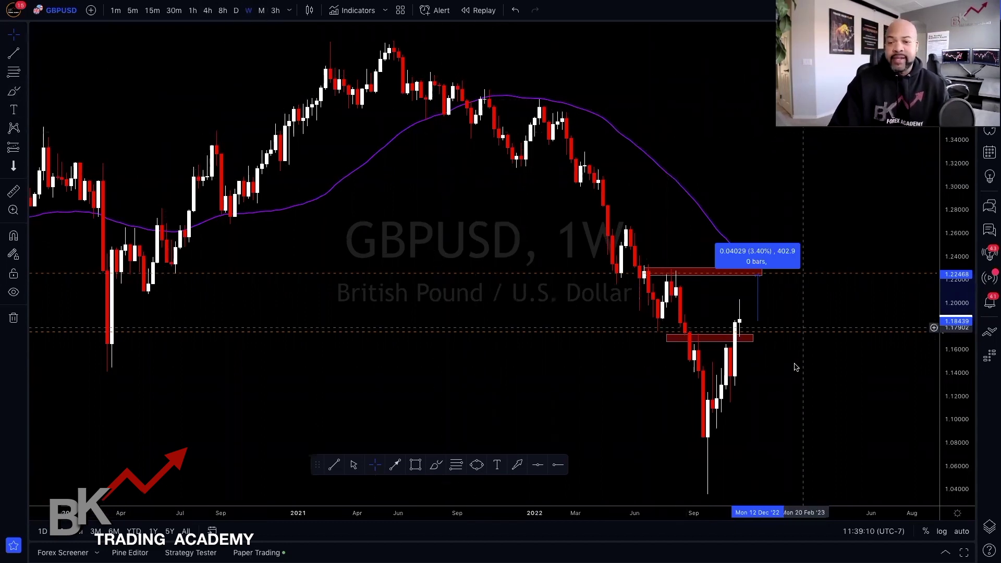
drag(317, 465, 328, 520)
scroll(660, 445, down, 3)
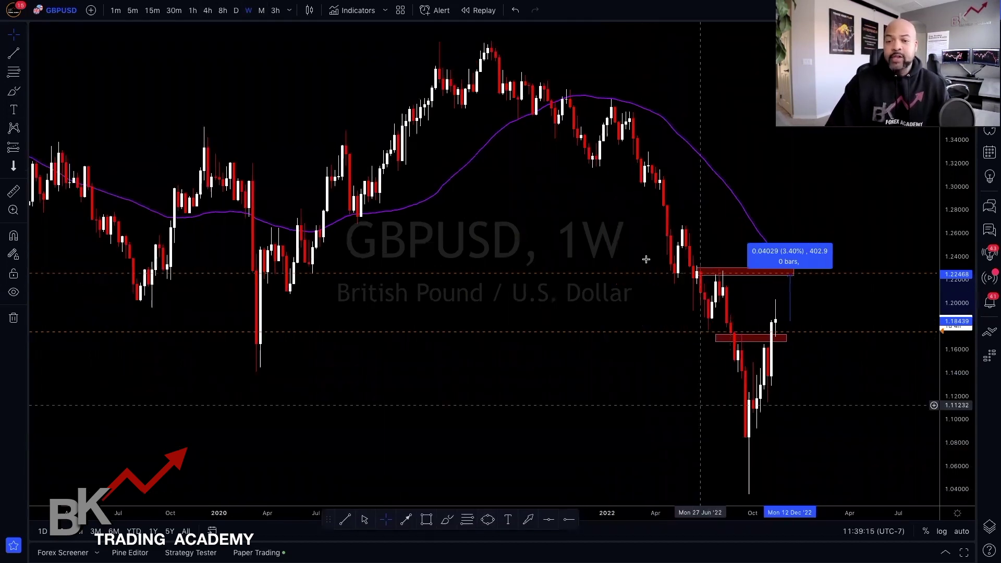
scroll(595, 391, up, 2)
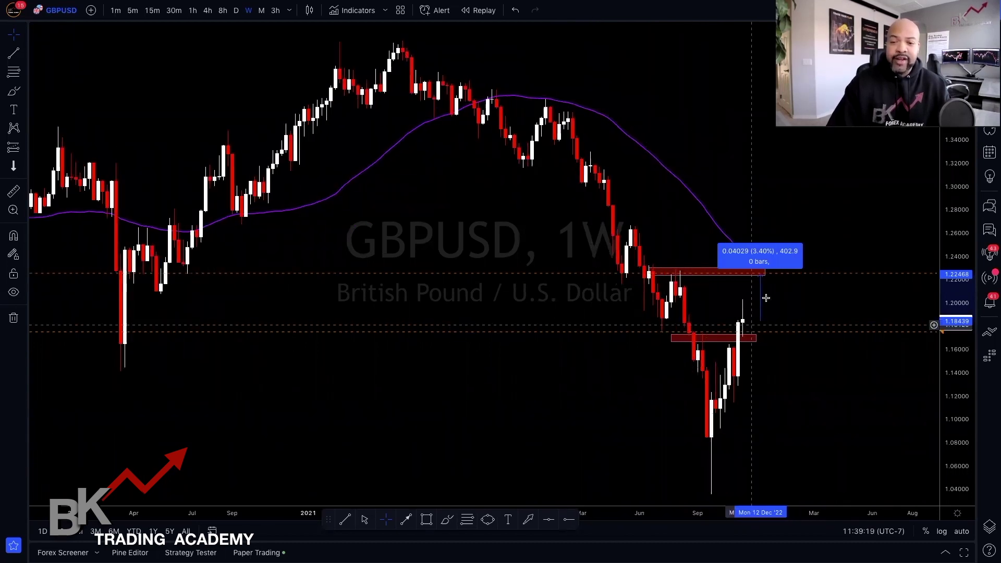
scroll(731, 292, down, 1)
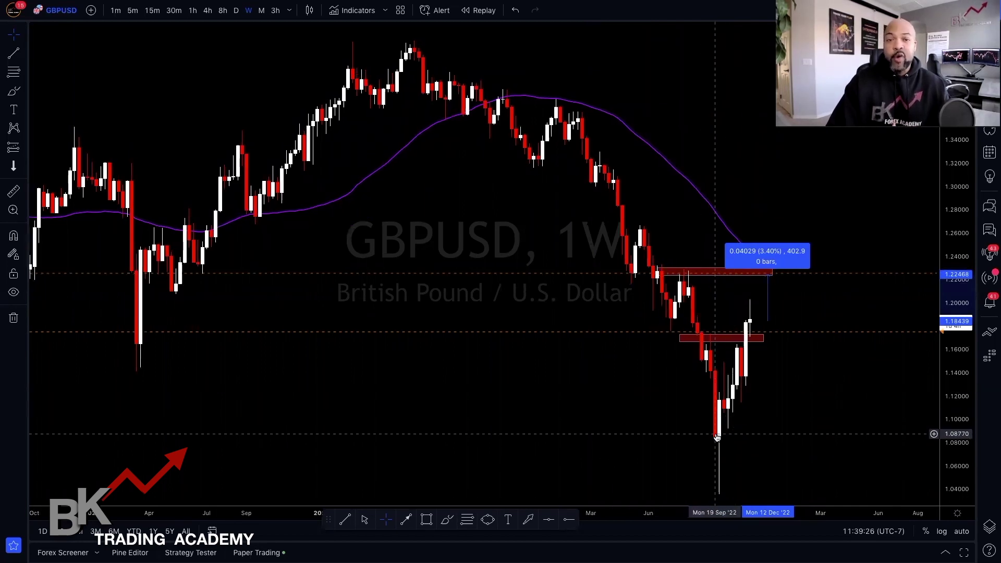
scroll(719, 436, down, 1)
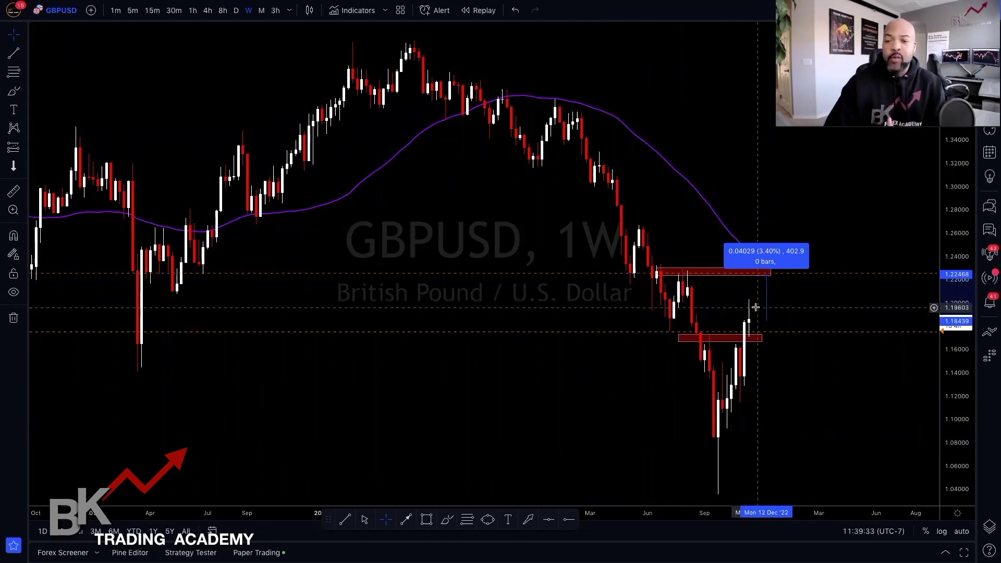
scroll(934, 366, up, 2)
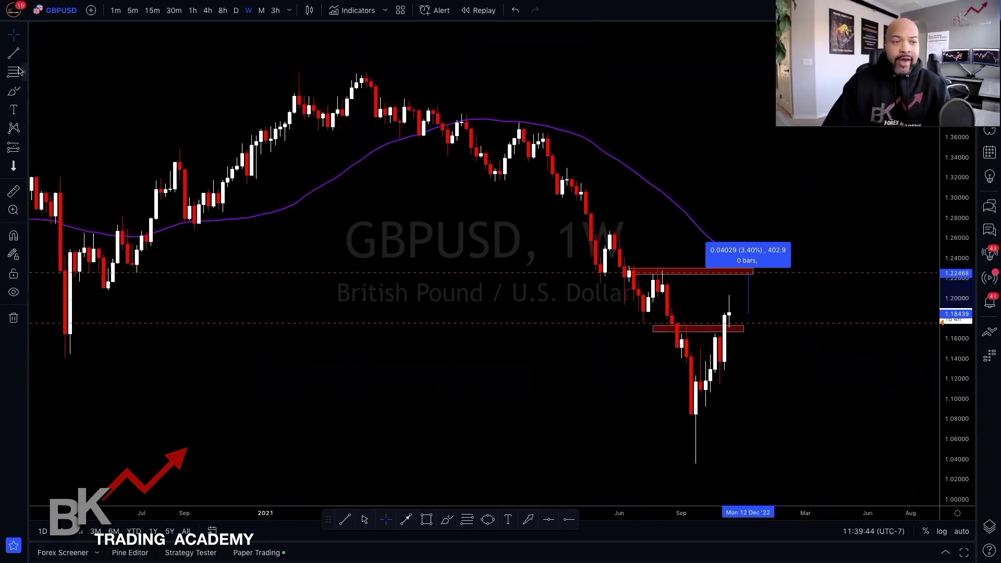
Draw a rising trendline from the September low up to about 1.2576
key(alt+t)
click(691, 450)
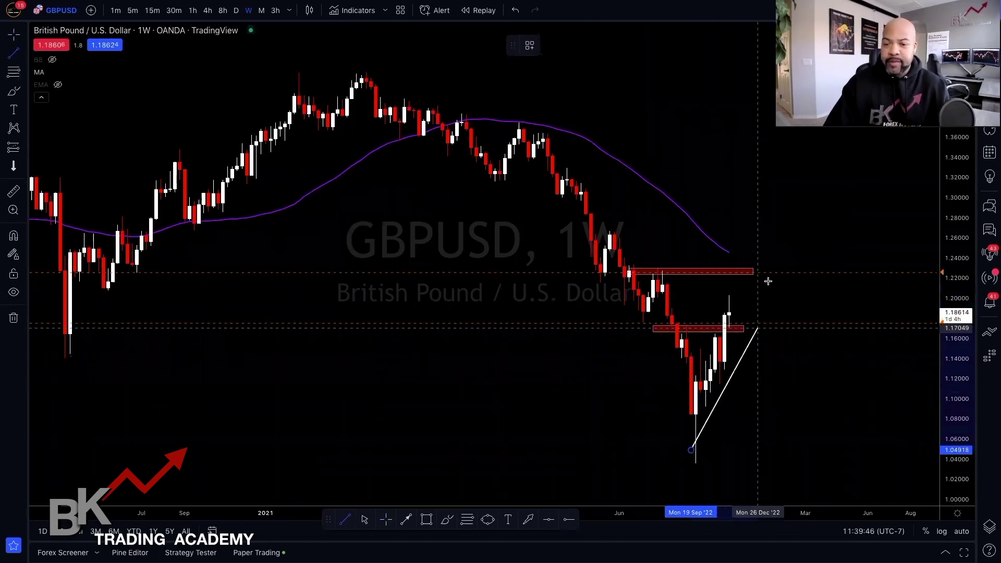
click(773, 241)
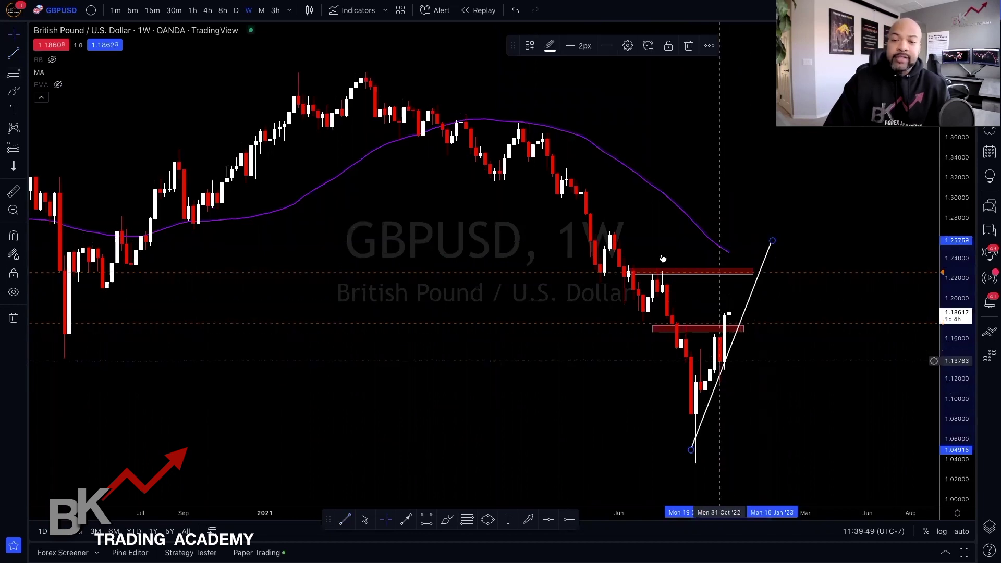
Draw a falling trendline from above the 2021 highs past the latest candles, then switch to daily
click(11, 54)
click(466, 71)
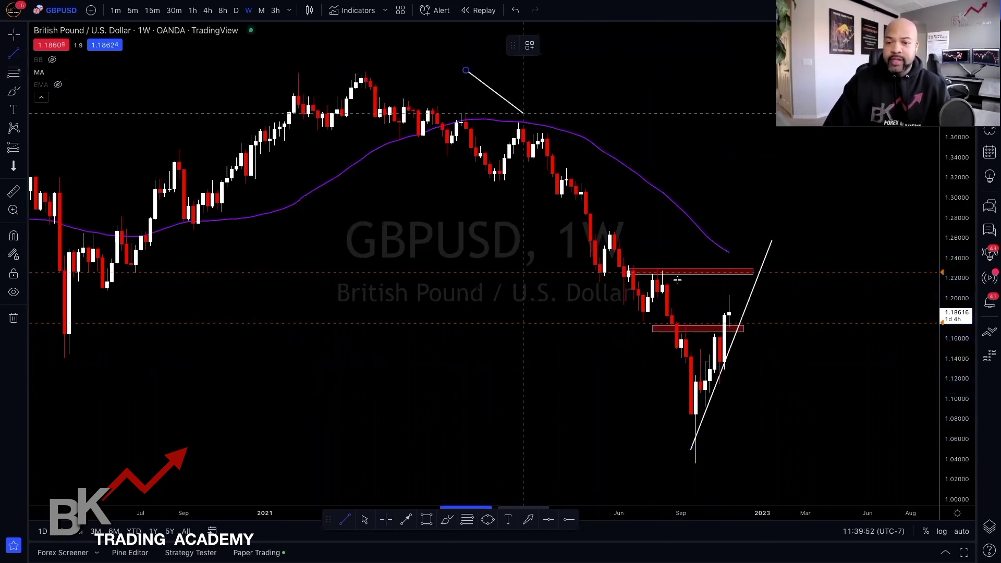
click(810, 384)
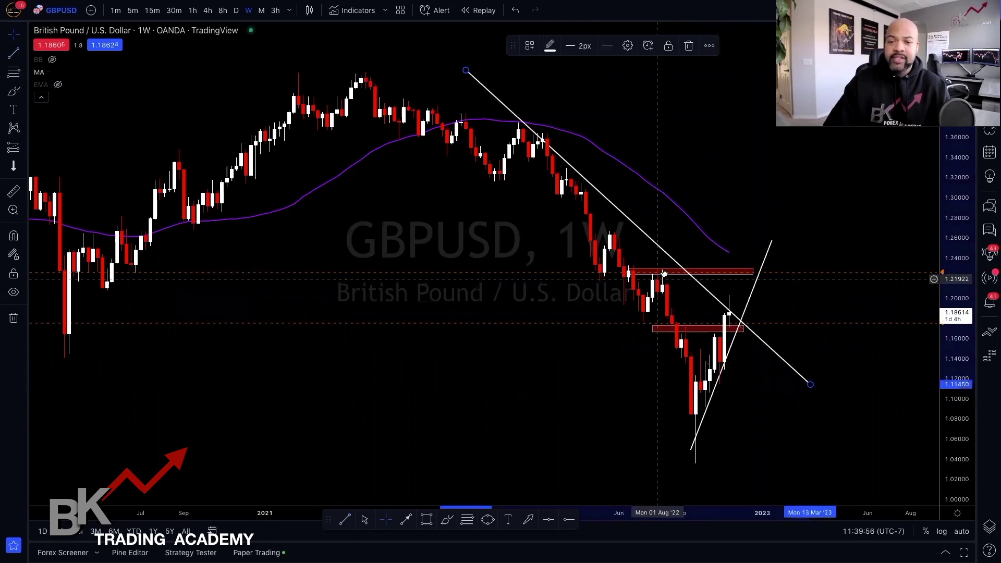
click(236, 10)
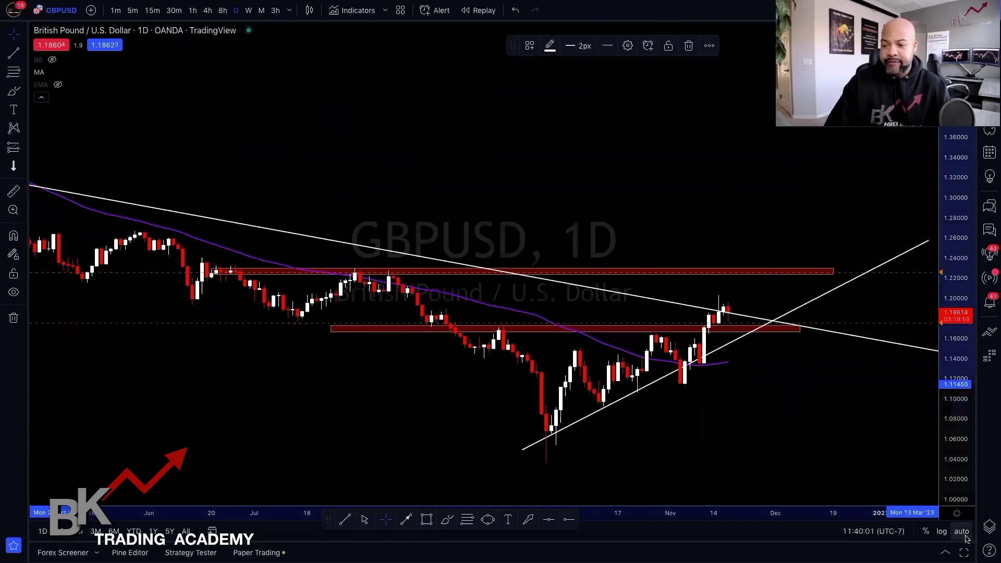
drag(959, 485, 960, 412)
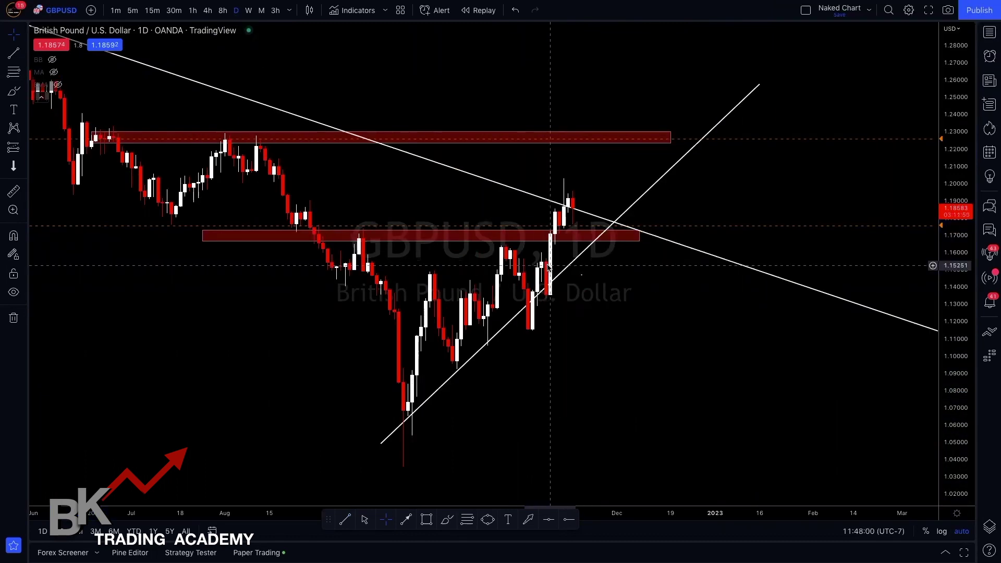
click(334, 234)
scroll(334, 234, up, 1)
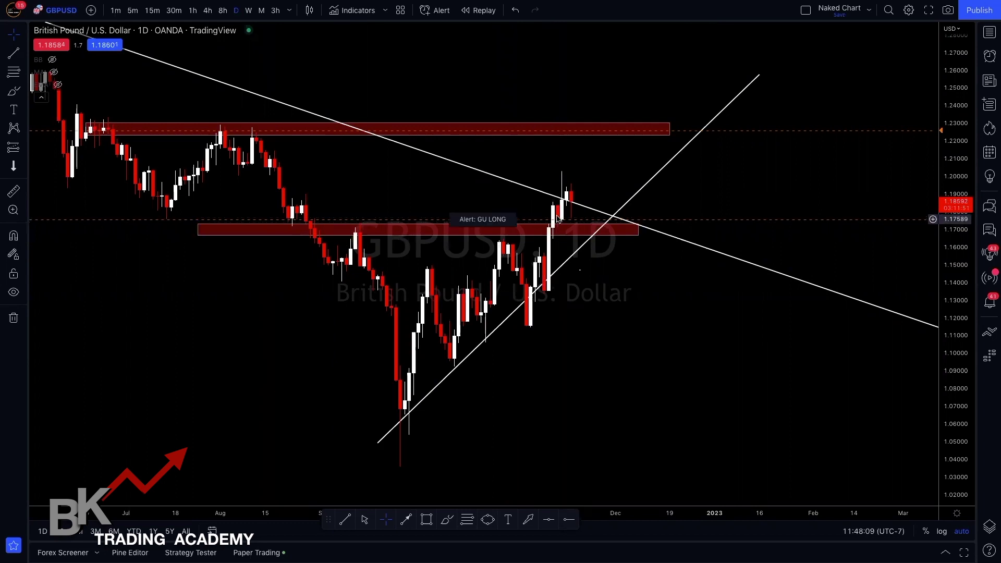
scroll(564, 208, up, 1)
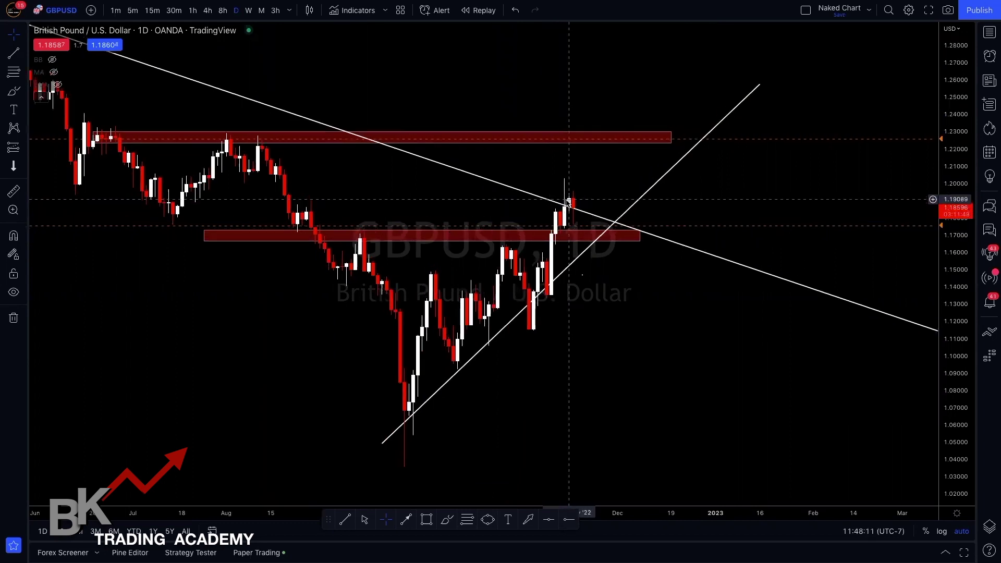
scroll(571, 204, left, 2)
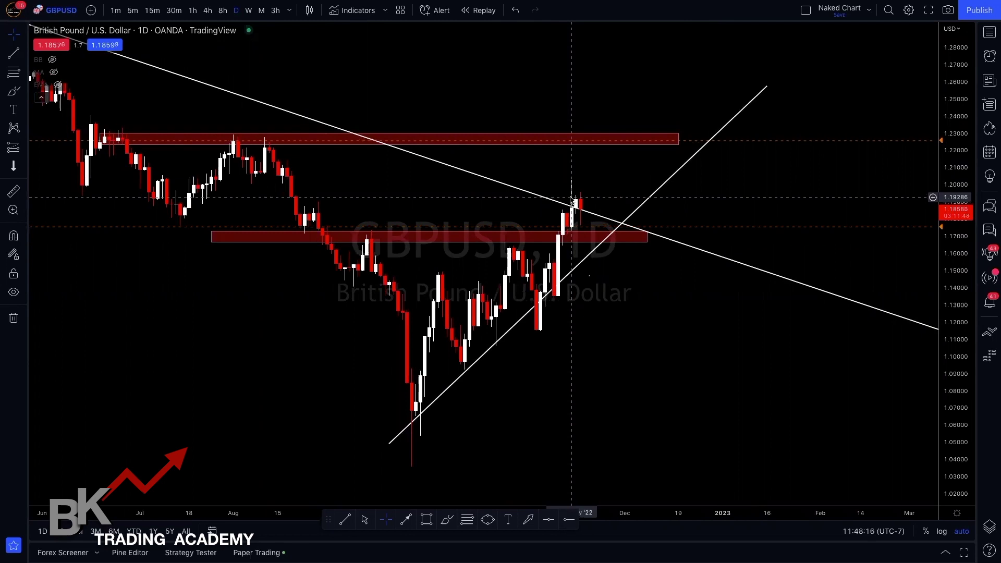
scroll(572, 200, right, 1)
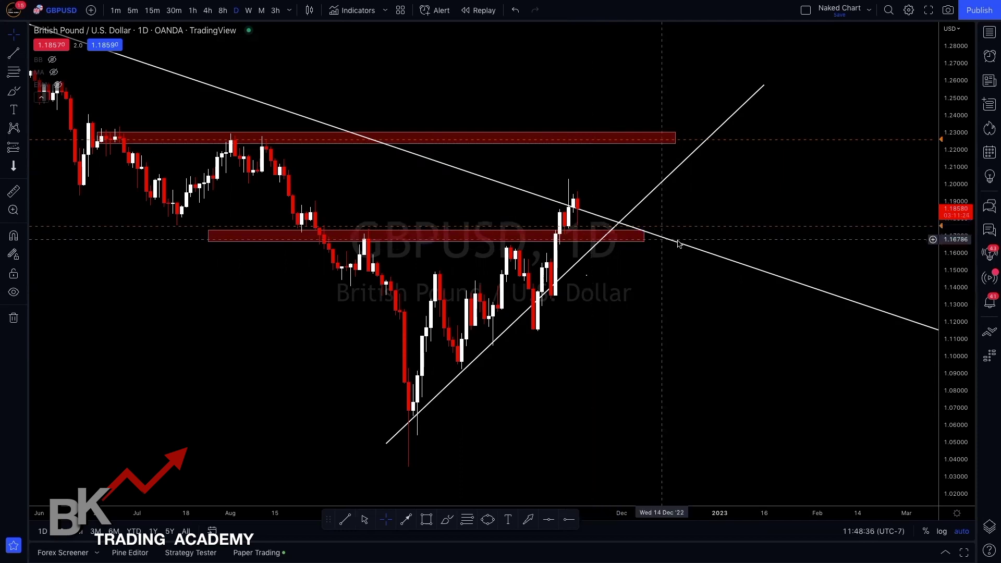
click(246, 13)
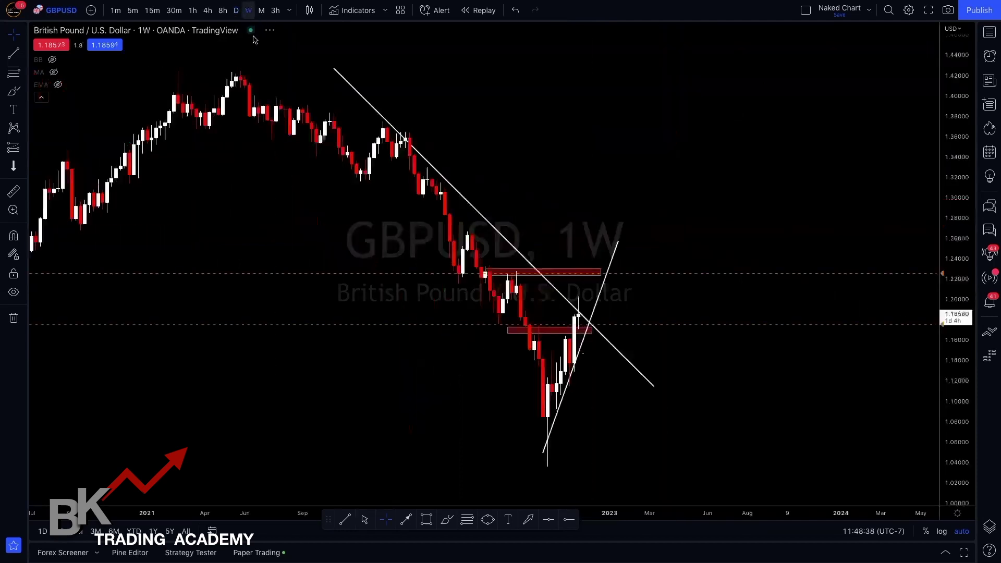
scroll(501, 412, down, 2)
scroll(515, 419, down, 3)
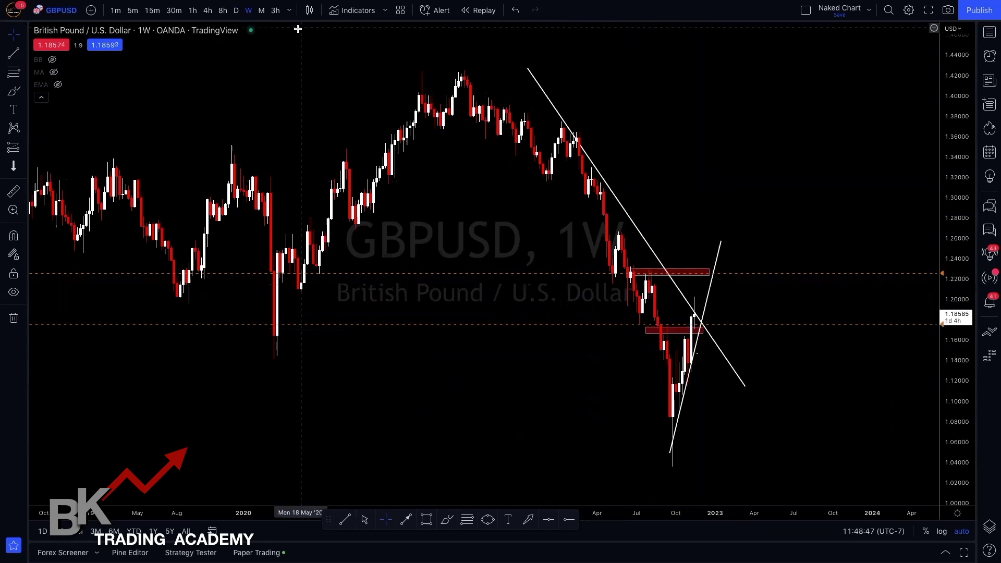
click(237, 10)
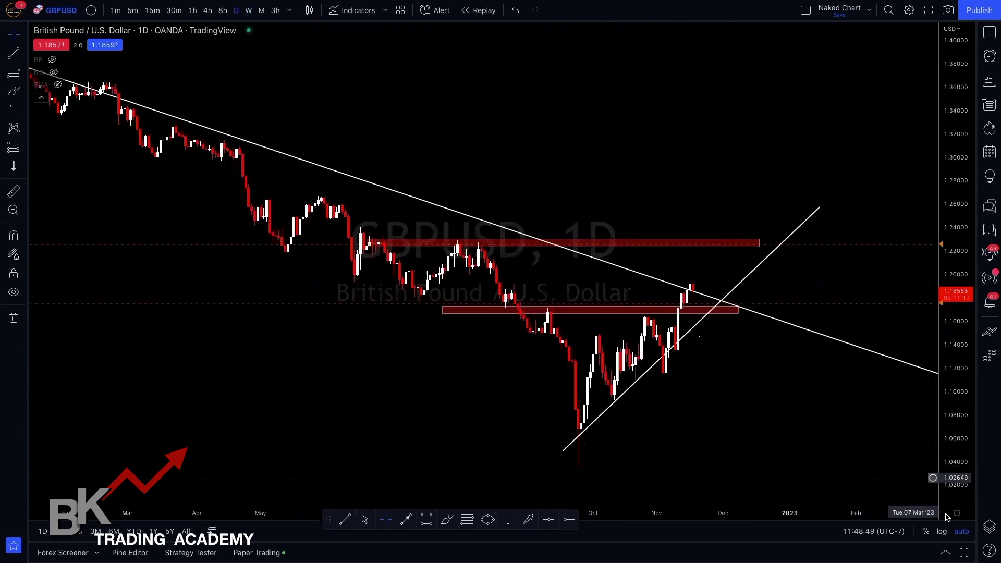
scroll(847, 419, up, 2)
drag(953, 323, 720, 297)
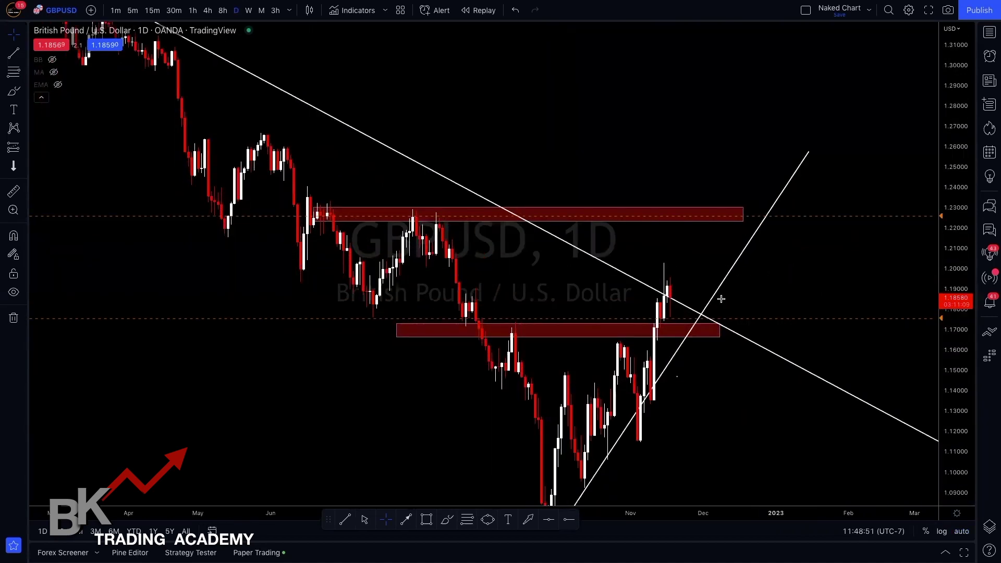
drag(678, 362, 629, 309)
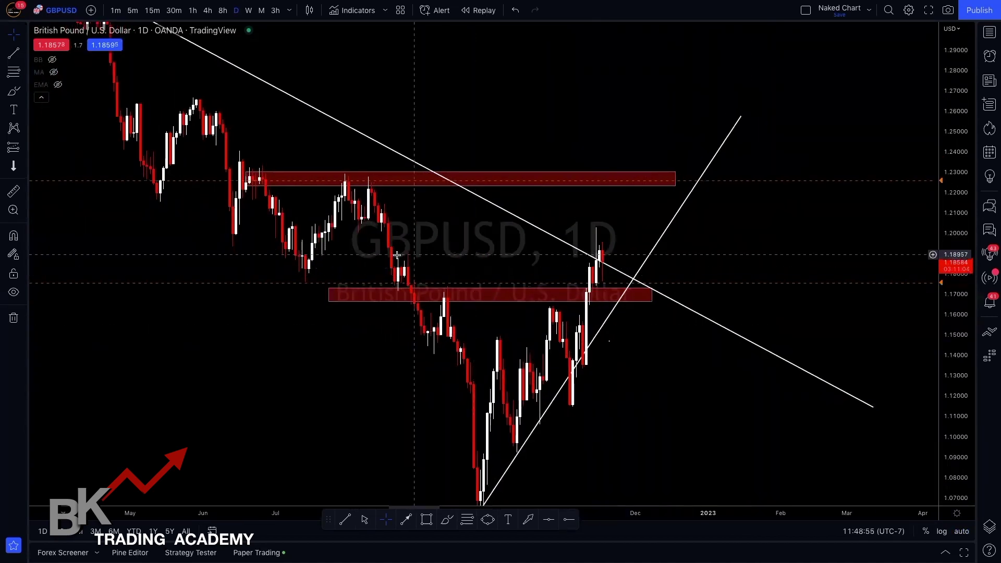
Draw a level line at 1.17599 extending past the latest daily candles, then shift the view toward them
click(25, 56)
click(55, 58)
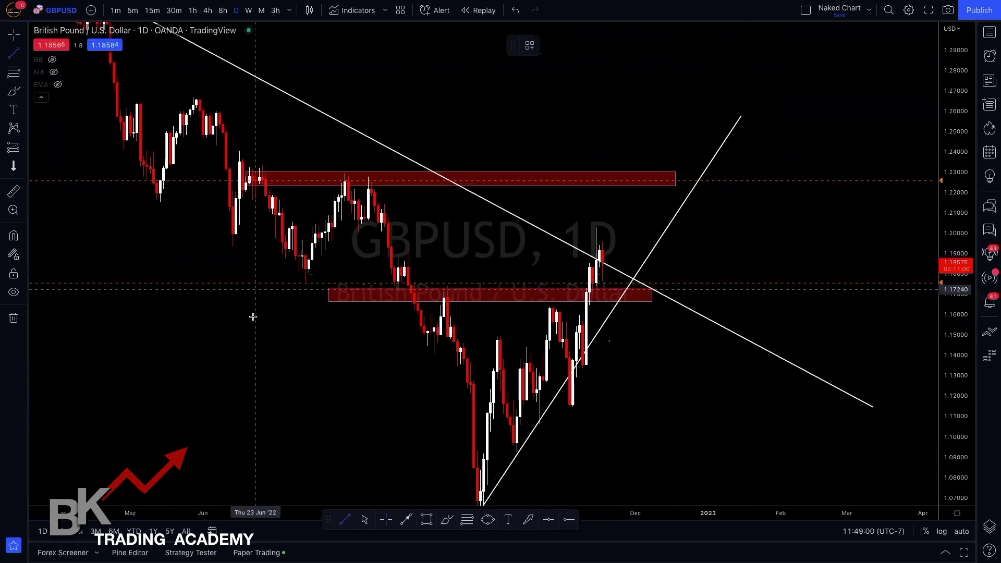
click(220, 282)
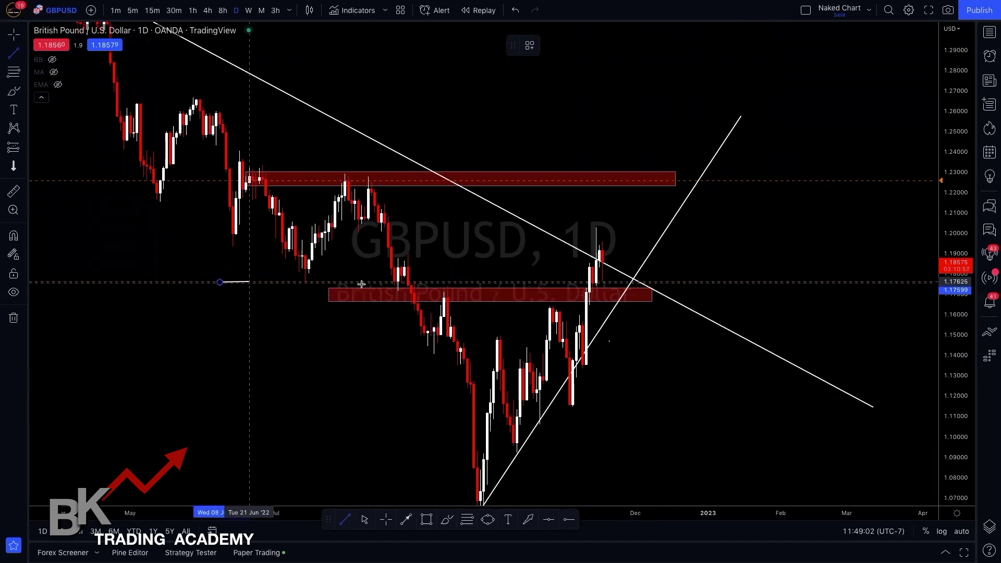
click(697, 283)
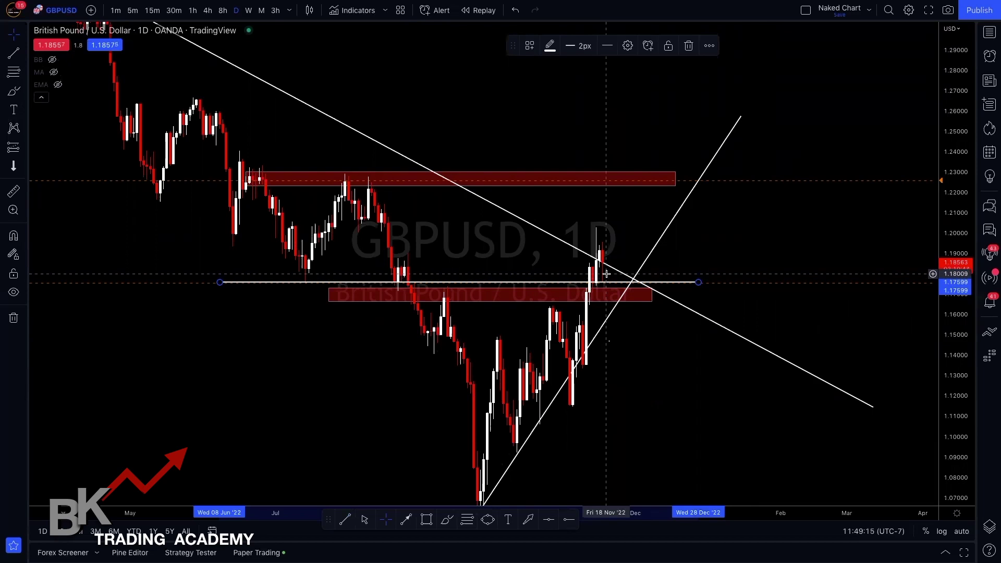
scroll(610, 274, up, 2)
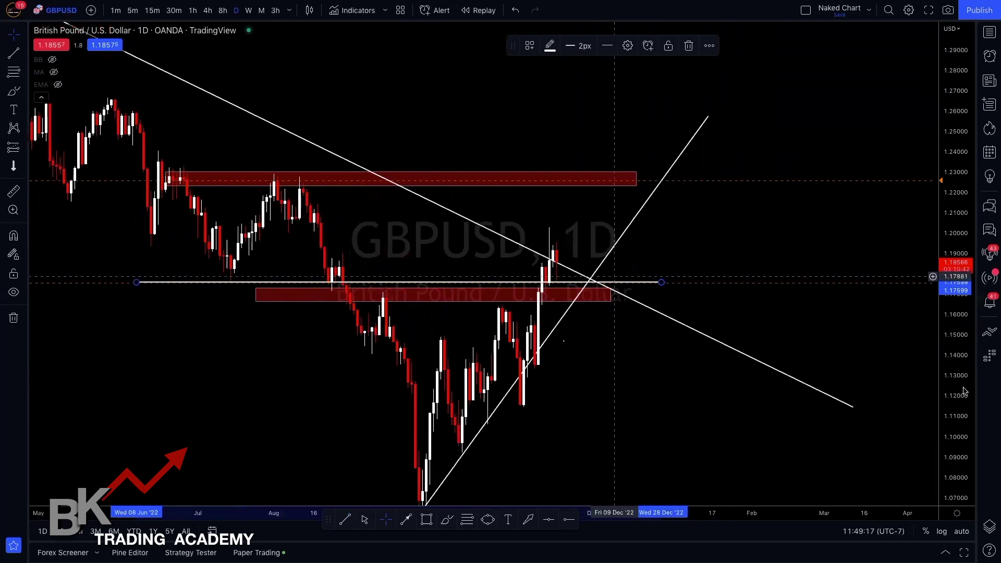
drag(565, 306, 497, 295)
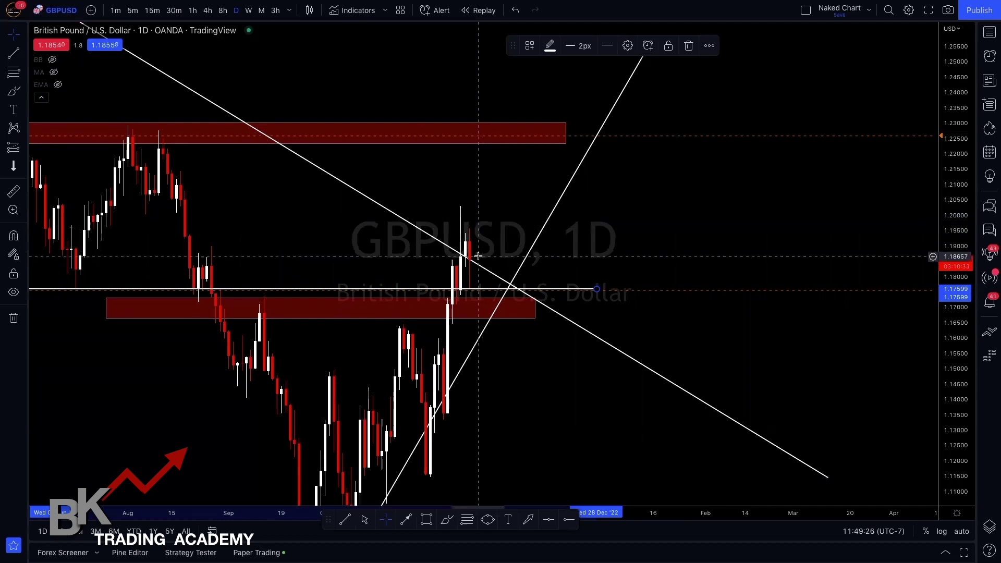
scroll(474, 255, left, 2)
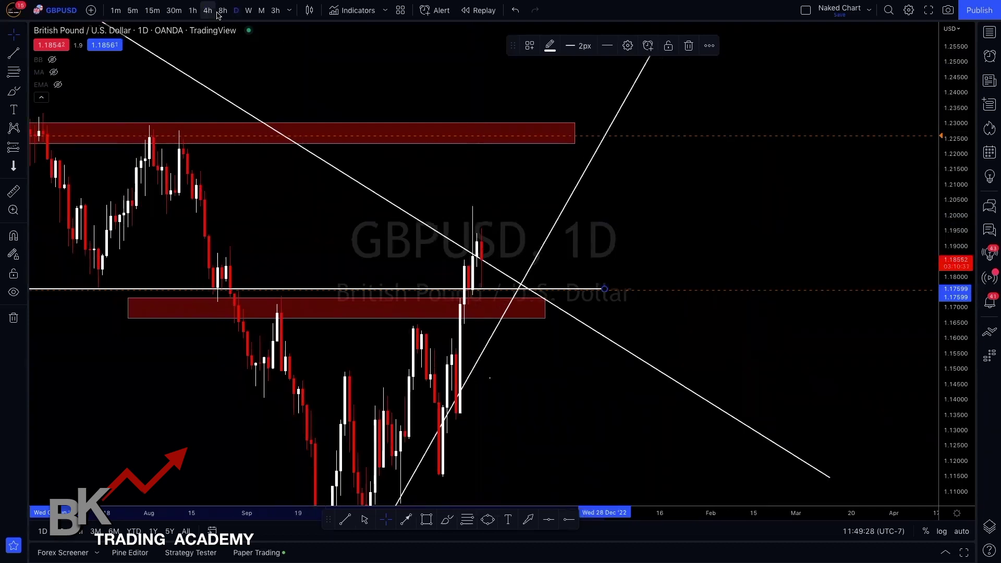
Switch to 8-hour candles, zoom the view, and select the lower red zone
click(223, 10)
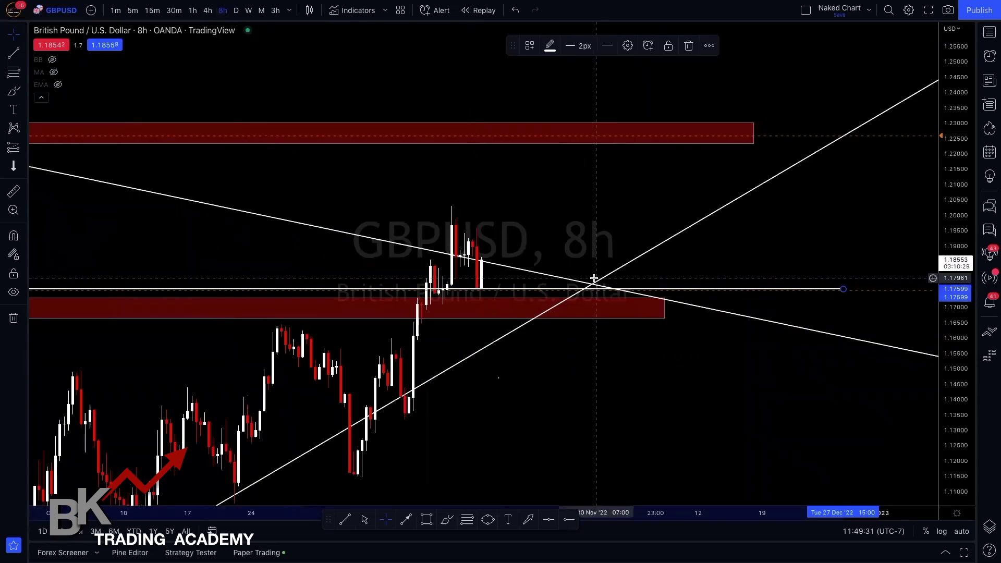
scroll(595, 278, down, 2)
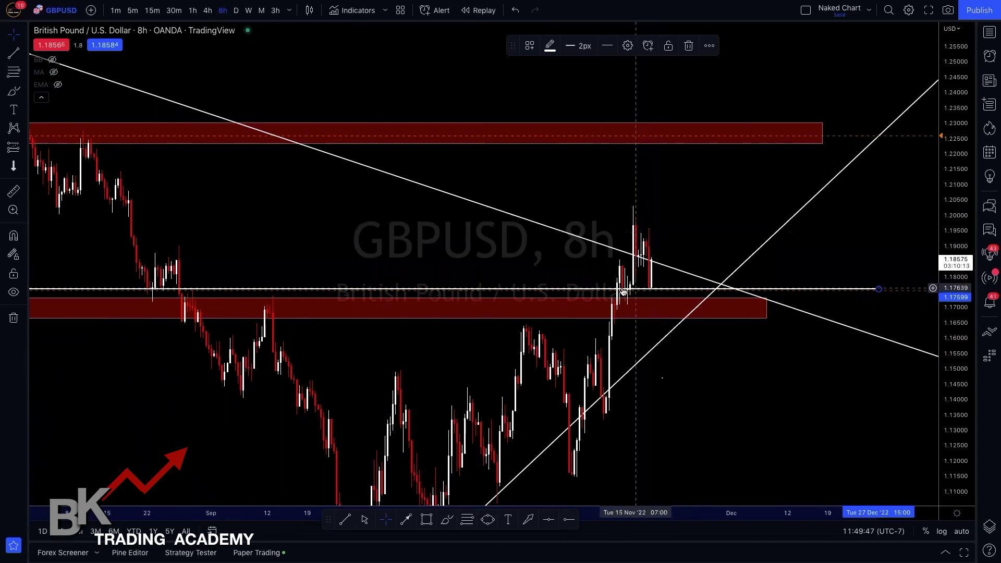
click(664, 303)
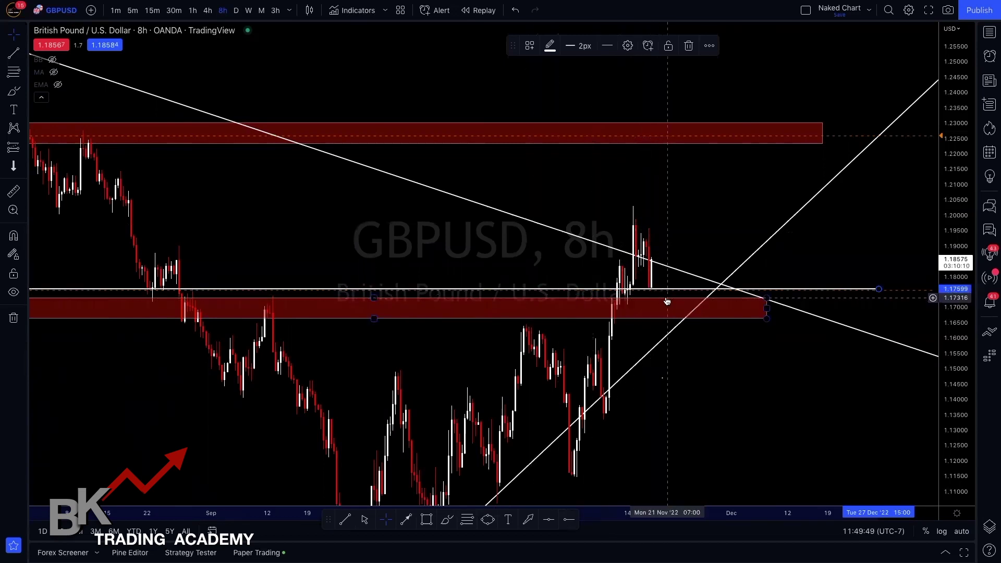
scroll(667, 302, up, 5)
scroll(595, 293, up, 2)
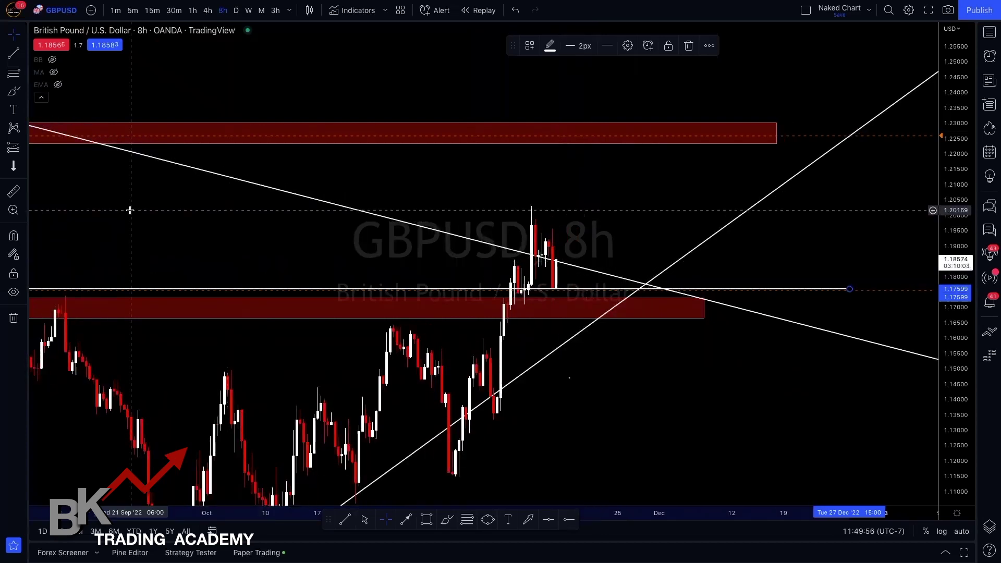
Measure from the latest 8h candle up to the upper red zone: 0.04058 (3.42%)
click(13, 93)
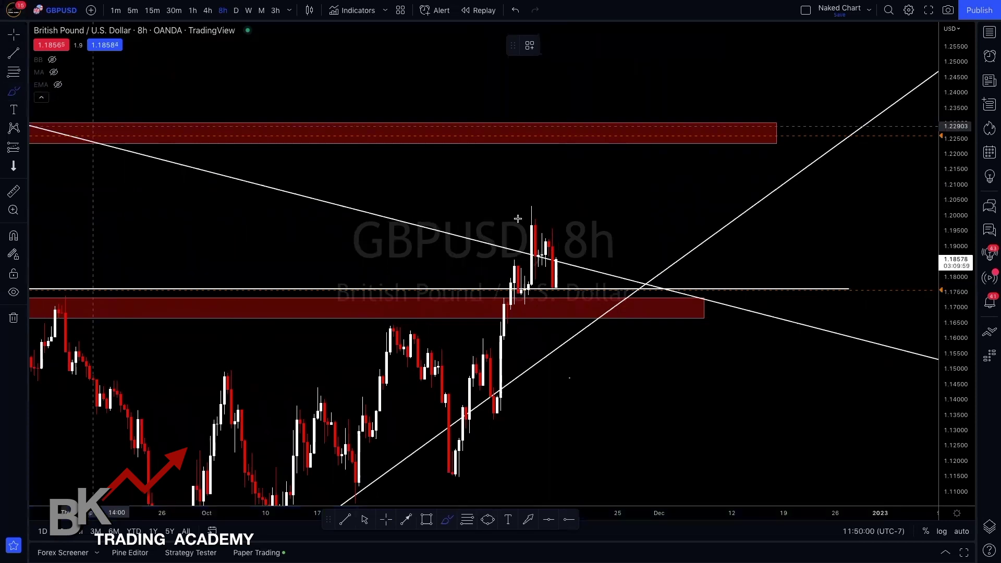
click(13, 191)
click(566, 259)
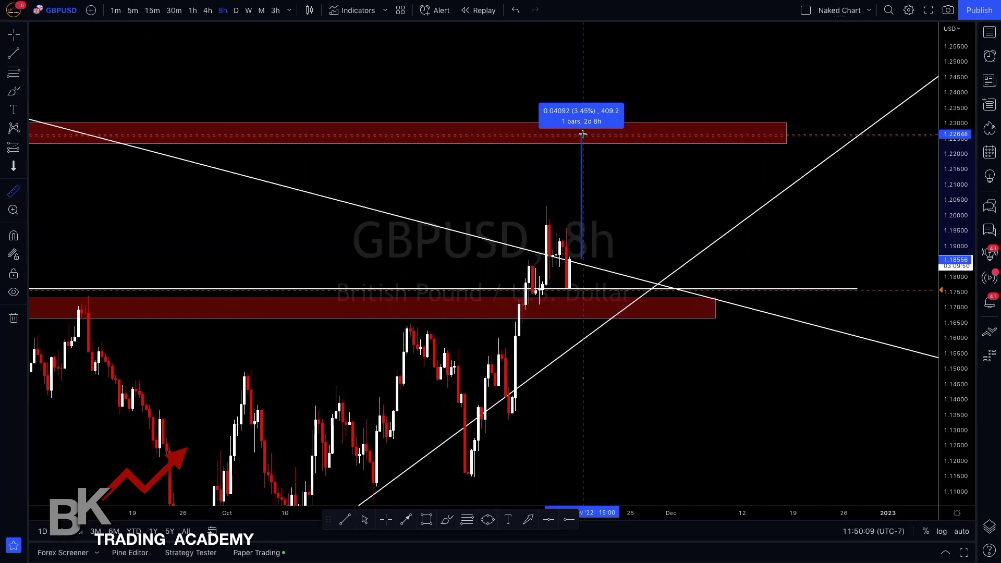
click(582, 135)
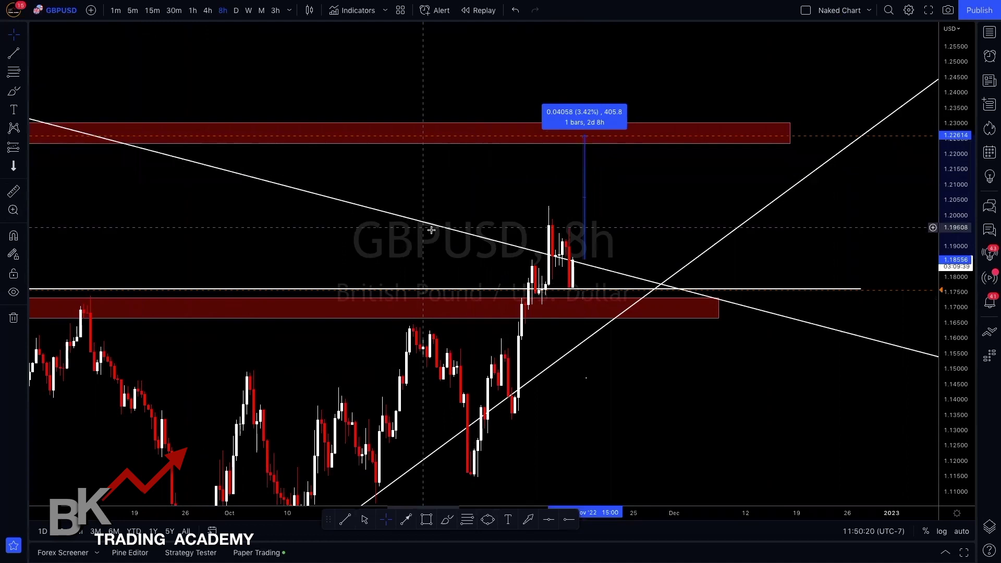
scroll(439, 232, down, 2)
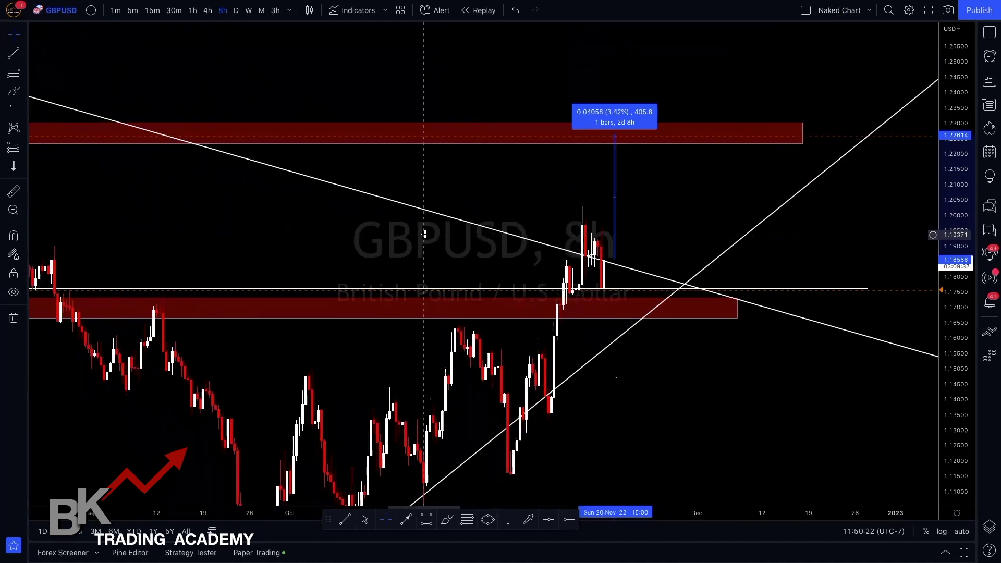
scroll(439, 232, down, 3)
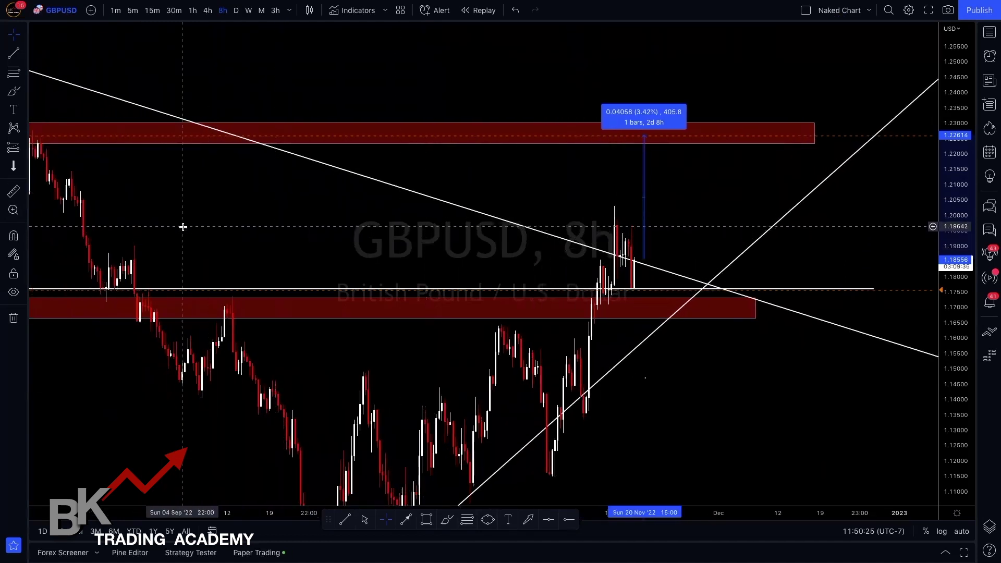
scroll(181, 226, up, 3)
click(14, 91)
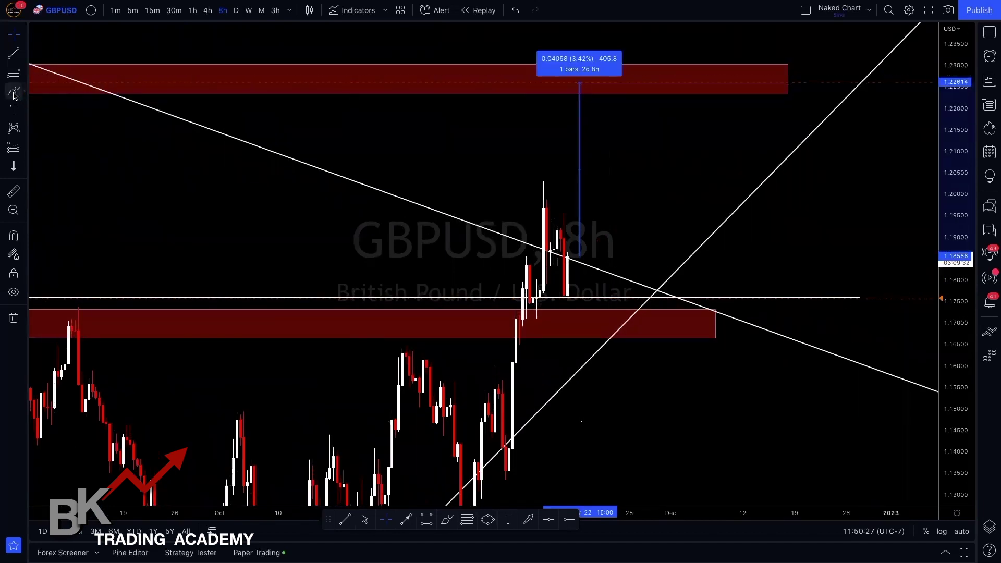
click(586, 268)
Sketch a freehand drop from the last candle down to the 1.17599 line, then begin measuring upward
drag(579, 256, 583, 295)
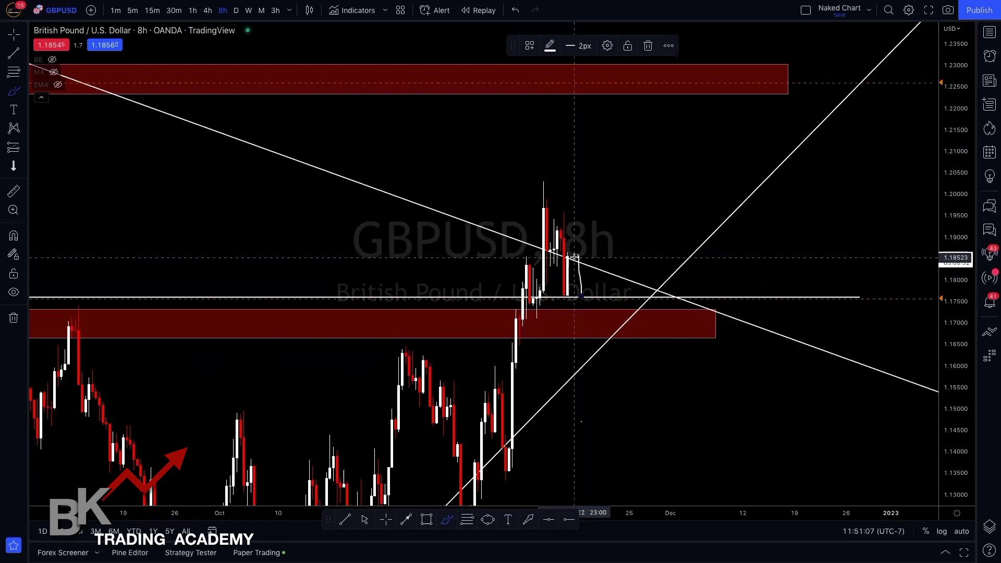
drag(575, 258, 571, 258)
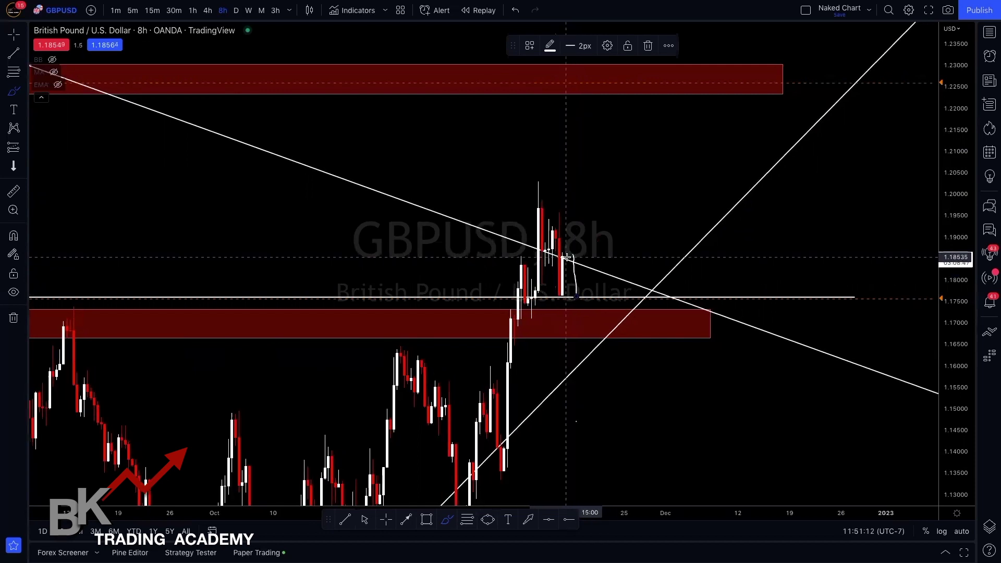
click(14, 191)
click(576, 253)
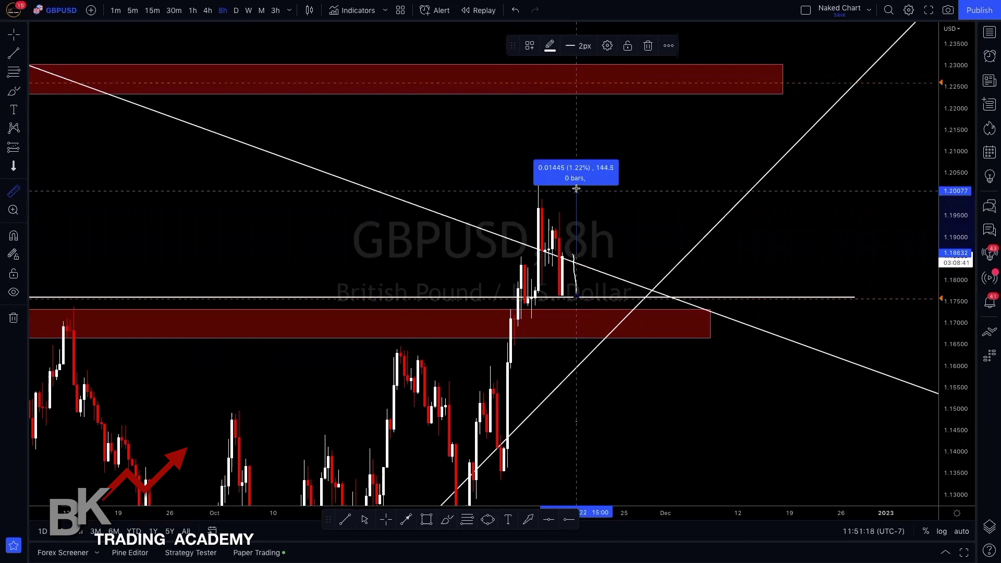
Measure up to the tall candle's 1.20 high, circle that high freehand, and switch to daily
click(572, 198)
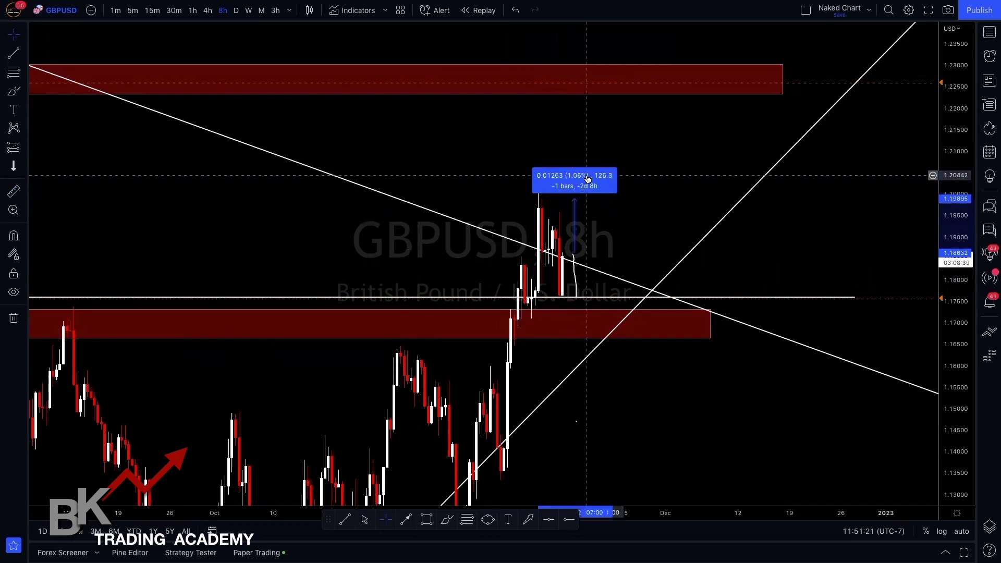
click(542, 179)
key(alt+b)
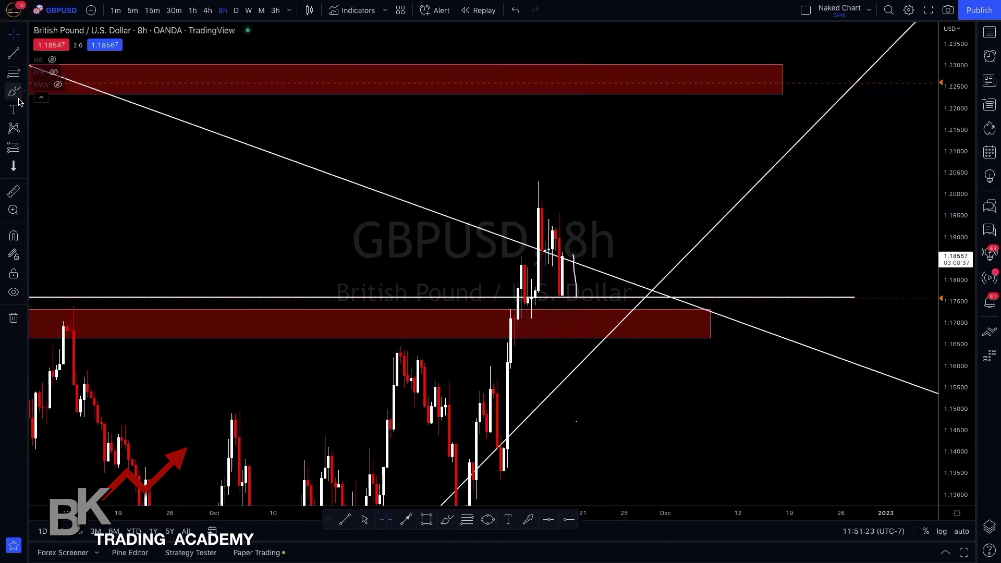
mouse_move(542, 179)
mouse_down()
mouse_move(525, 205)
mouse_move(555, 188)
mouse_move(540, 181)
mouse_up()
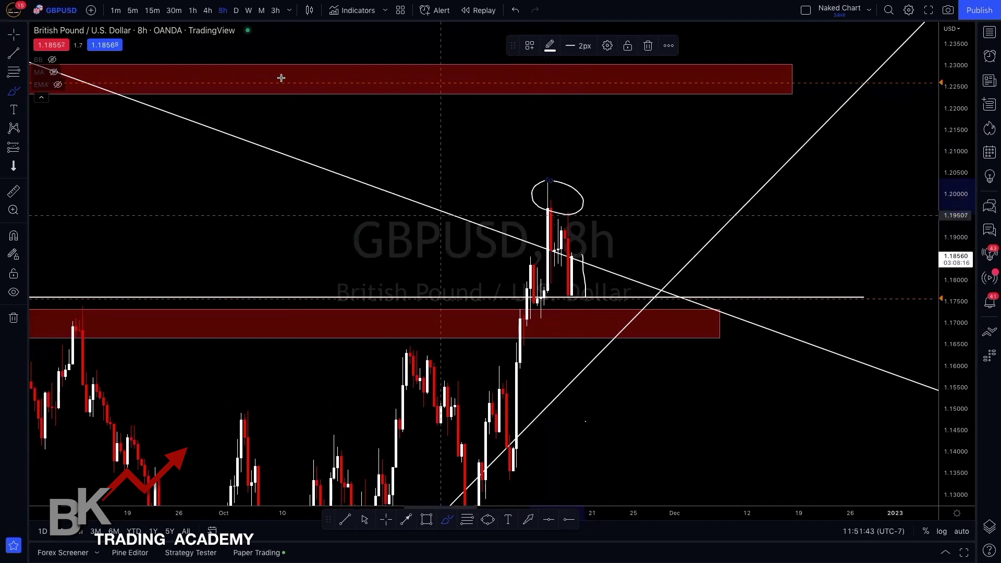
click(236, 10)
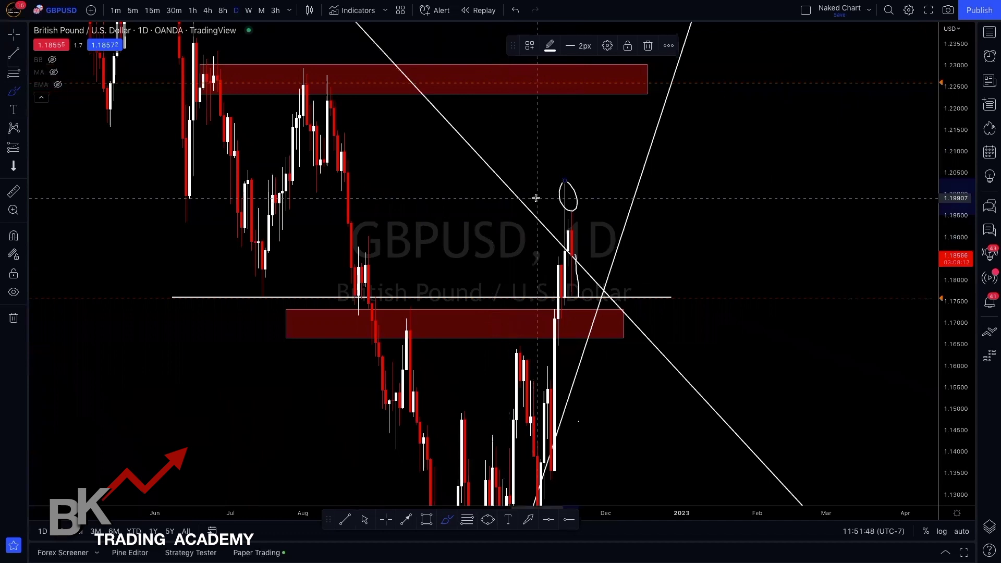
Draw a freehand loop along 1.20 from the circled high back to the July high, then return to 8h
scroll(535, 198, up, 2)
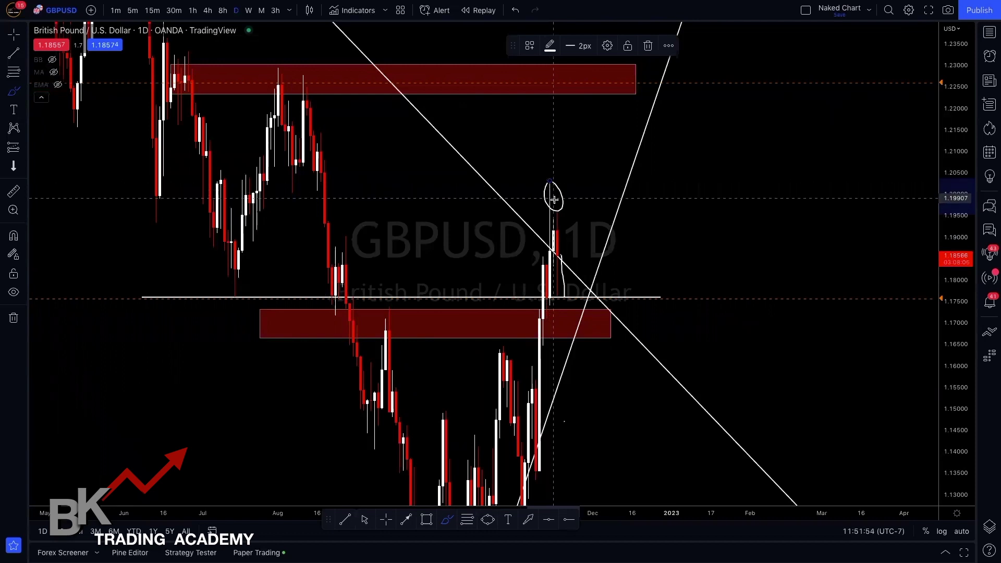
drag(559, 197, 266, 186)
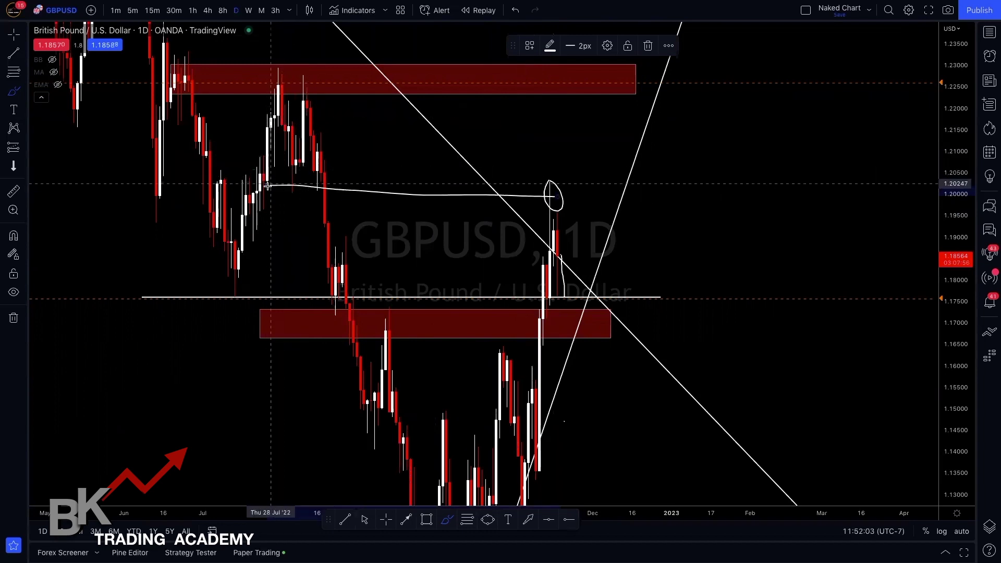
mouse_move(266, 186)
mouse_down()
mouse_move(149, 192)
mouse_move(157, 202)
mouse_move(568, 205)
mouse_move(560, 196)
mouse_up()
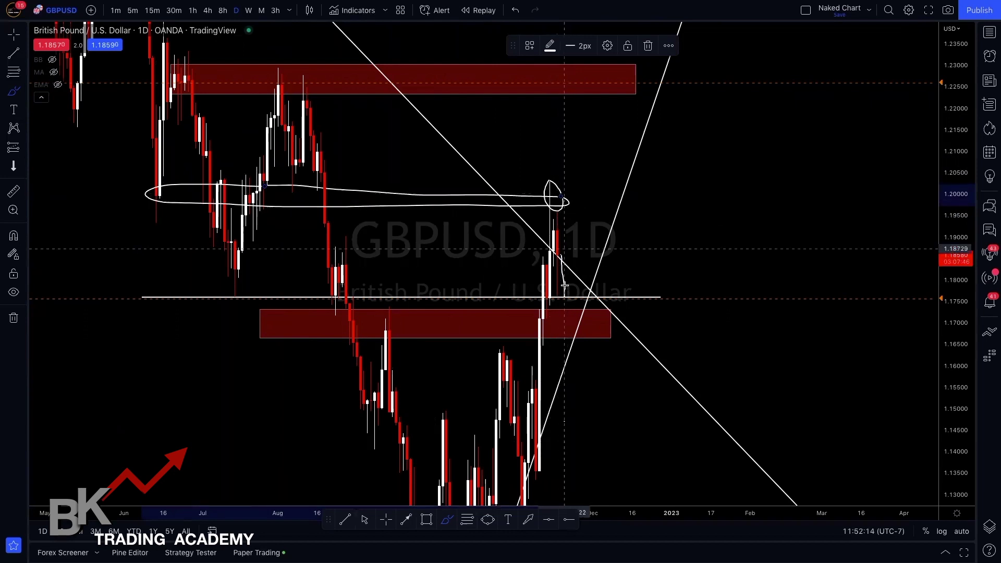
click(223, 11)
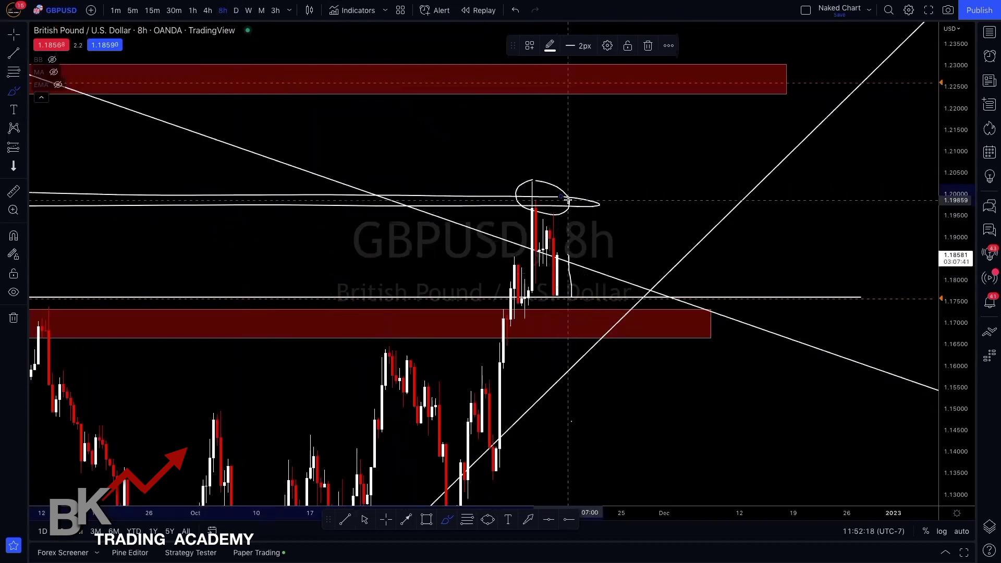
Measure from the latest candle up to the circled high, then delete the small projected-drop sketch
key(shift)
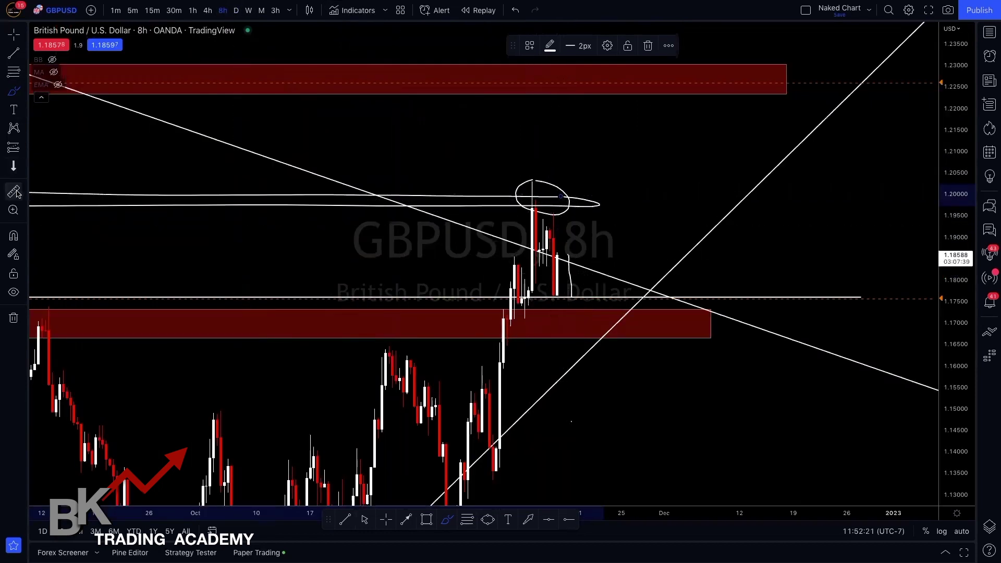
click(569, 256)
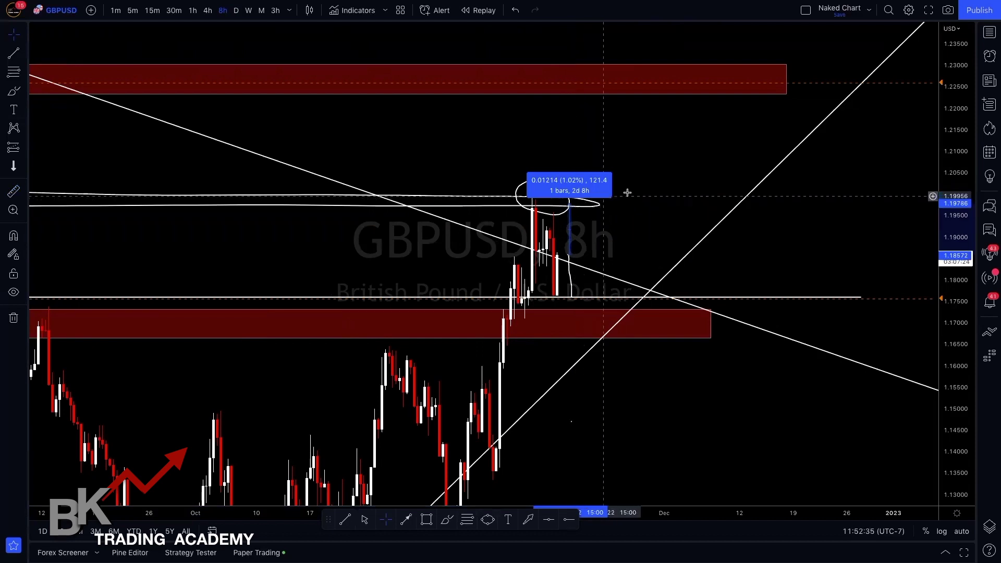
click(573, 207)
click(571, 261)
key(Delete)
click(13, 91)
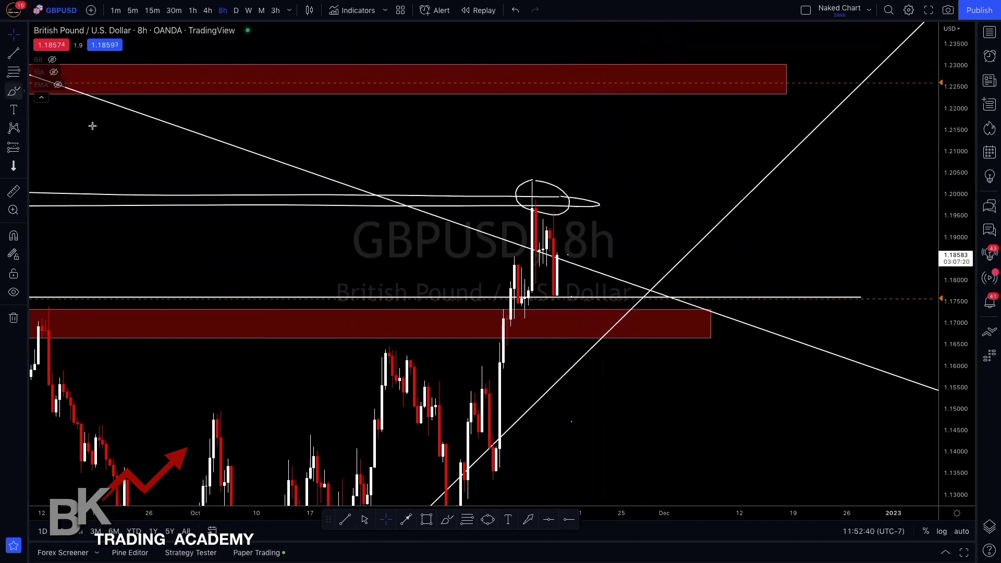
Sketch a path dipping to 1.17599, then climbing past 1.20 into the upper red zone; switch to 1h
drag(573, 274, 573, 296)
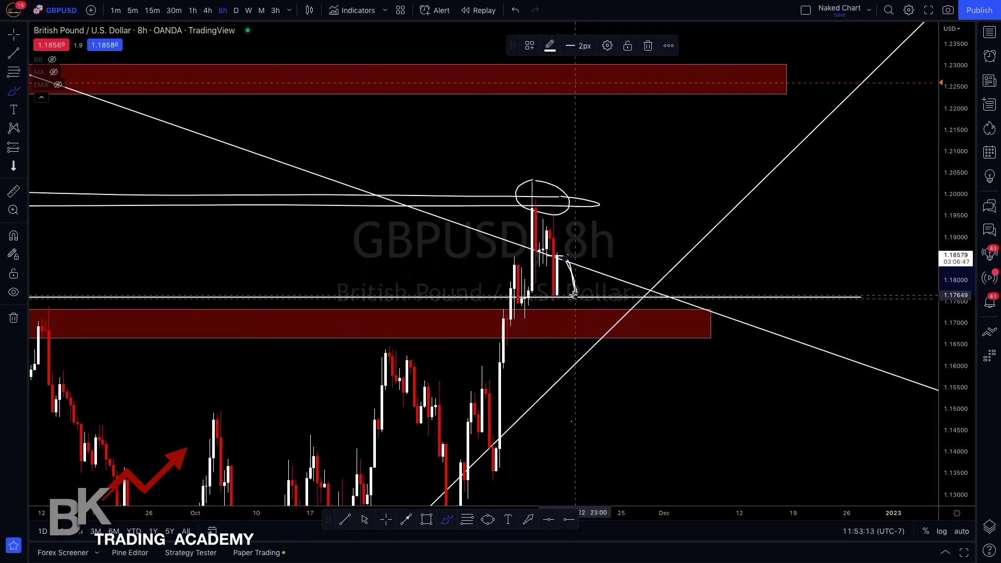
drag(574, 294, 595, 201)
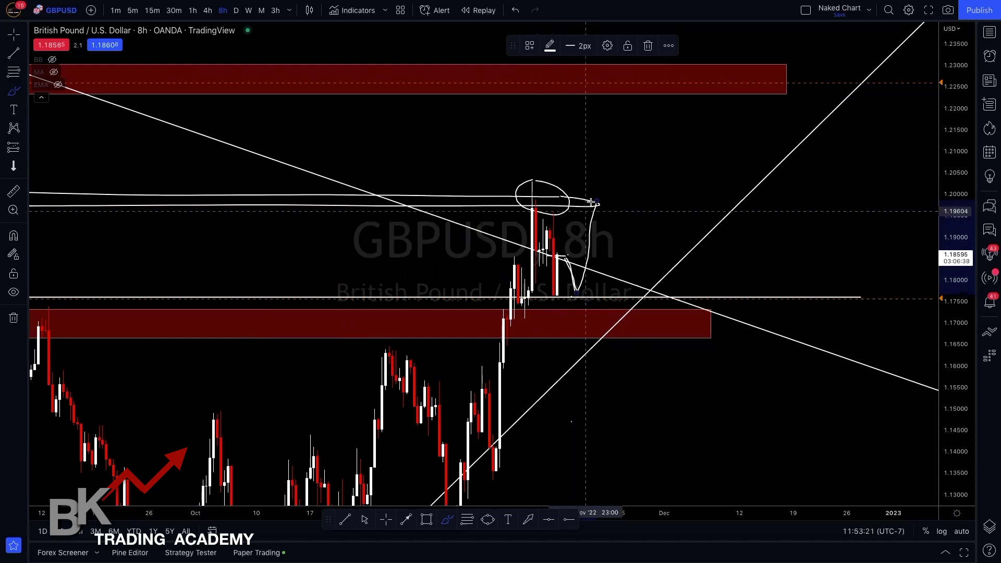
drag(598, 200, 617, 89)
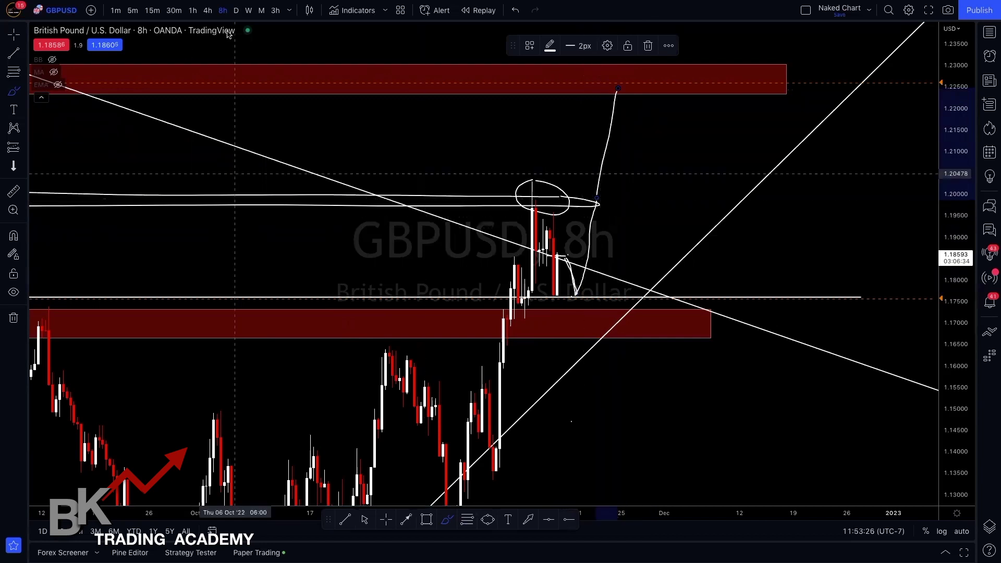
click(194, 15)
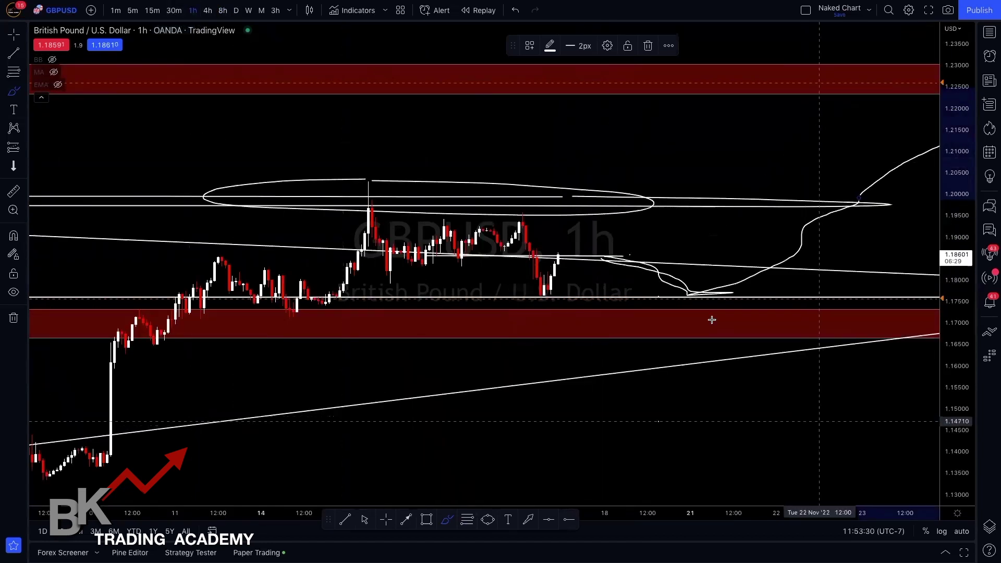
Undo away the sloped trendline, a horizontal line, the ellipse and the old projected path
scroll(664, 277, left, 1)
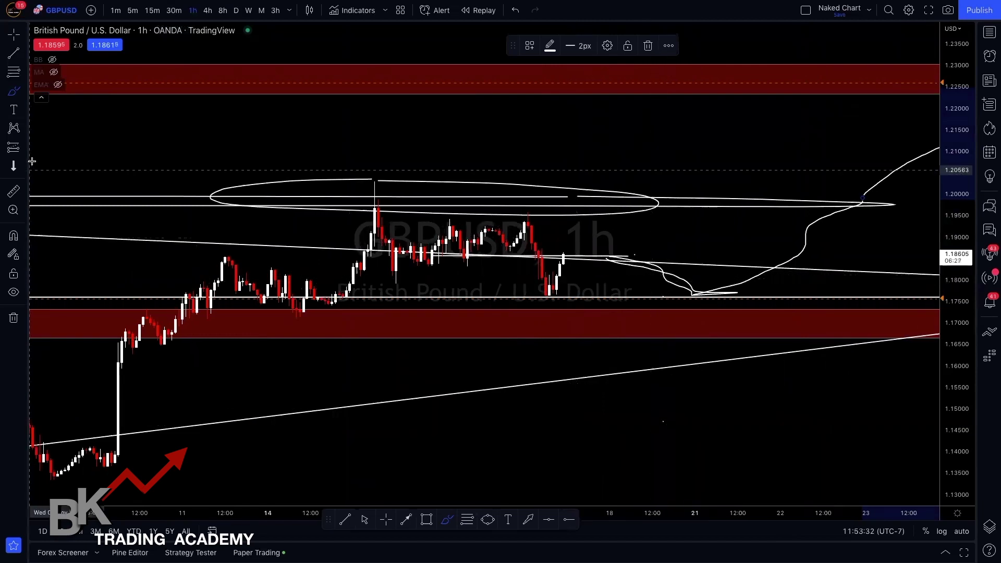
click(14, 34)
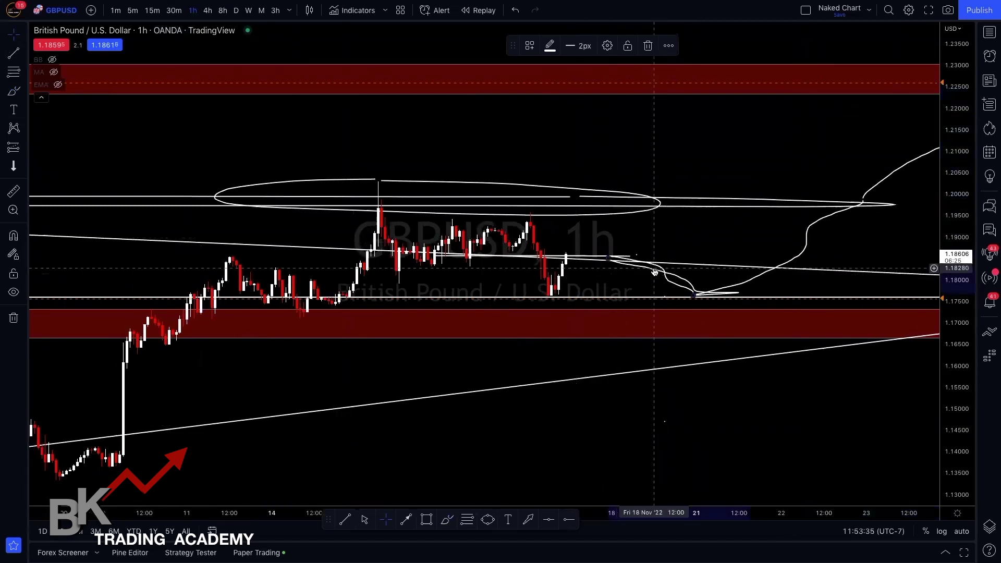
key(ctrl+z)
key(ctrl+z)
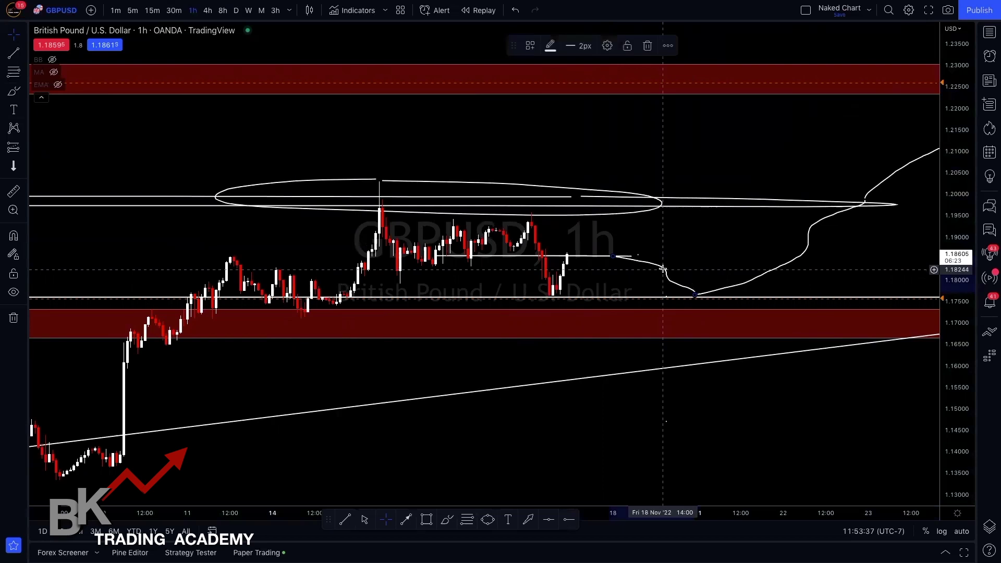
key(ctrl+z)
key(ctrl+z)
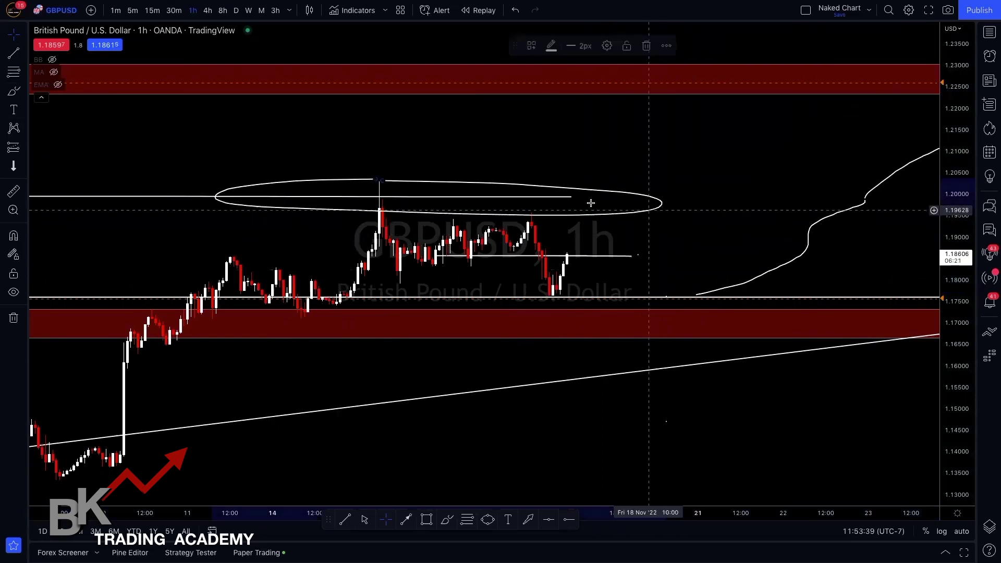
key(ctrl+z)
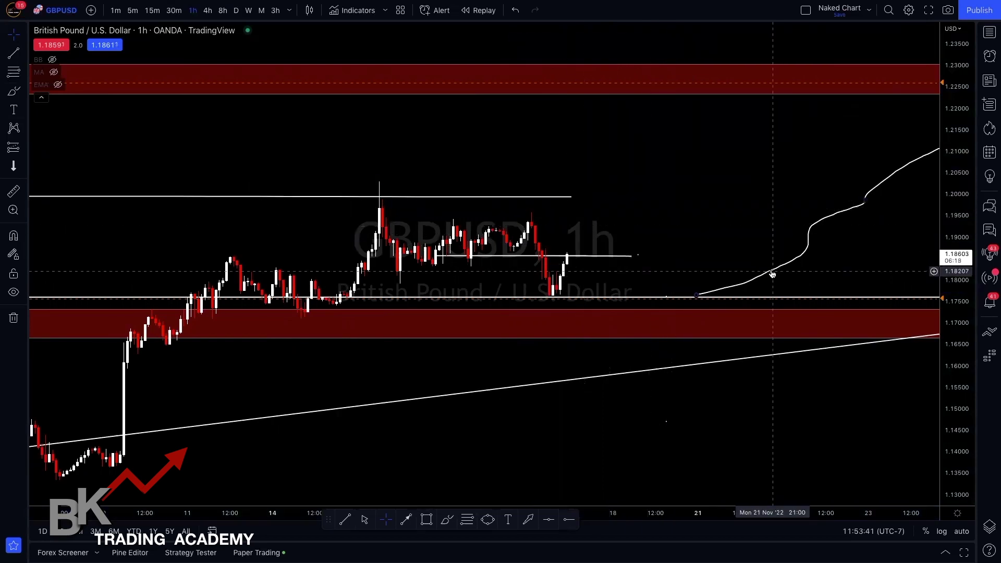
key(ctrl+z)
key(ctrl+z)
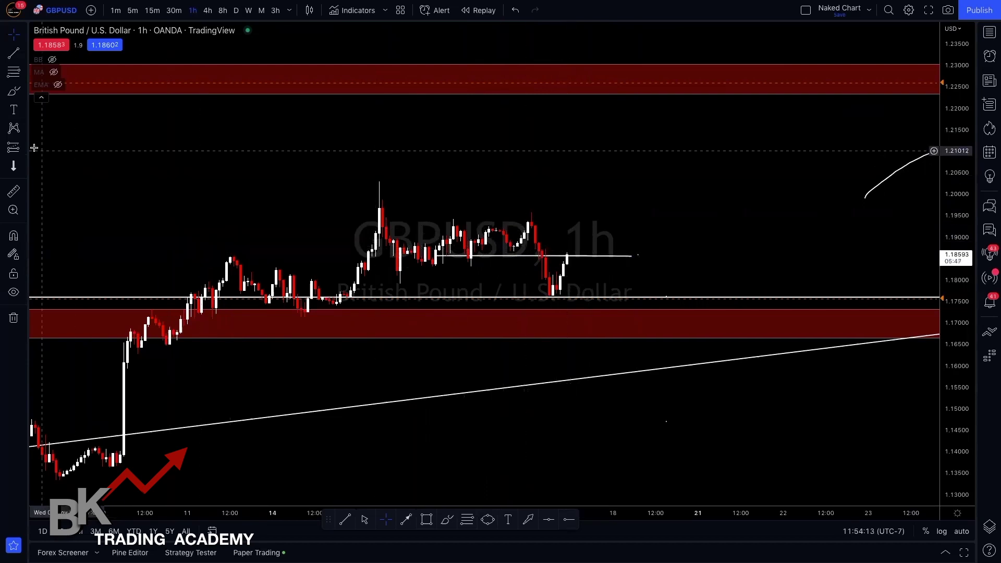
With the Brush, line the range top and sketch a path rising then falling from the last candle
click(13, 94)
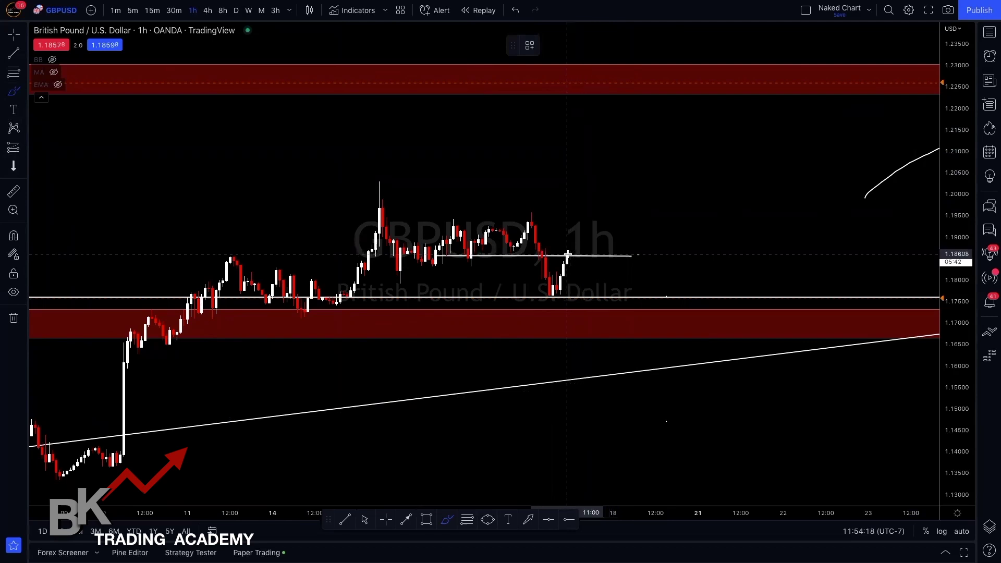
click(567, 256)
drag(570, 250, 574, 219)
mouse_move(382, 213)
mouse_down()
mouse_move(560, 214)
mouse_move(380, 213)
mouse_up()
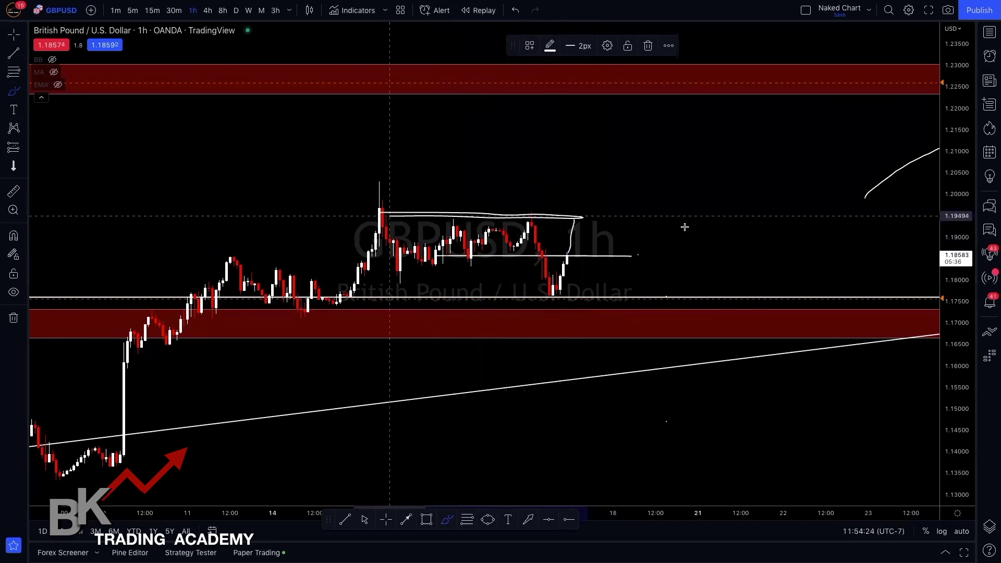
drag(575, 222, 587, 255)
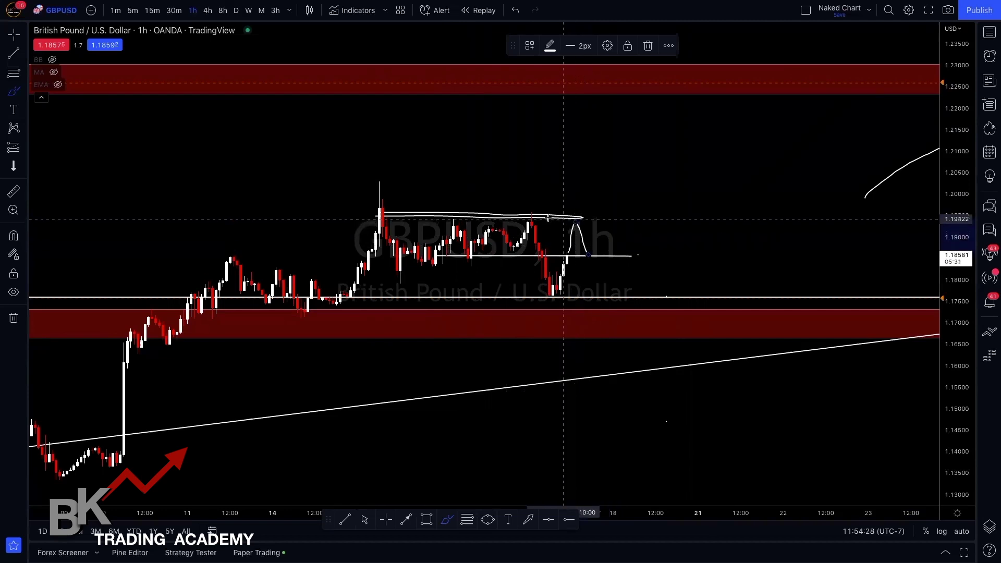
Measure the price drop from the sketched peak two bars lower with the Ruler
click(13, 191)
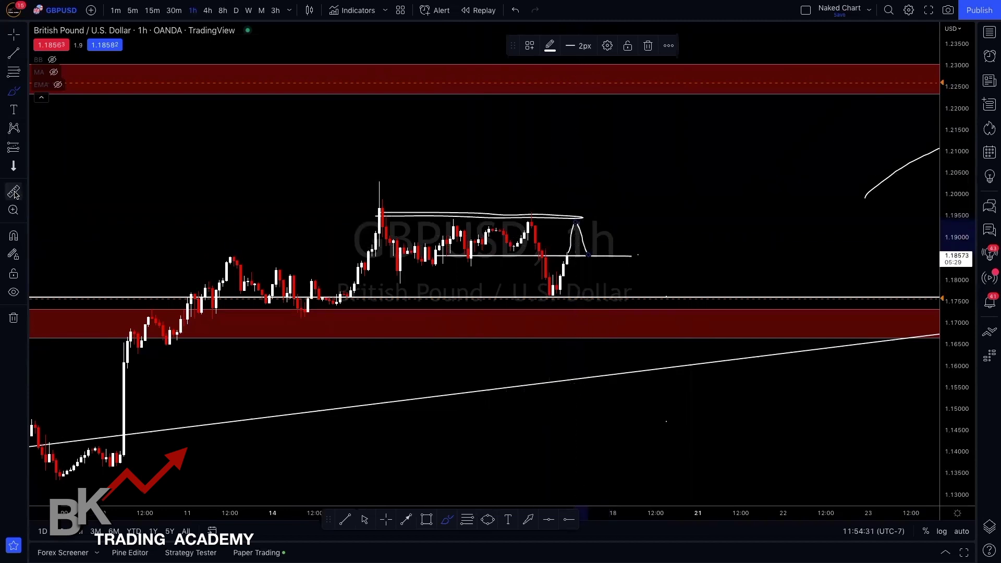
click(586, 235)
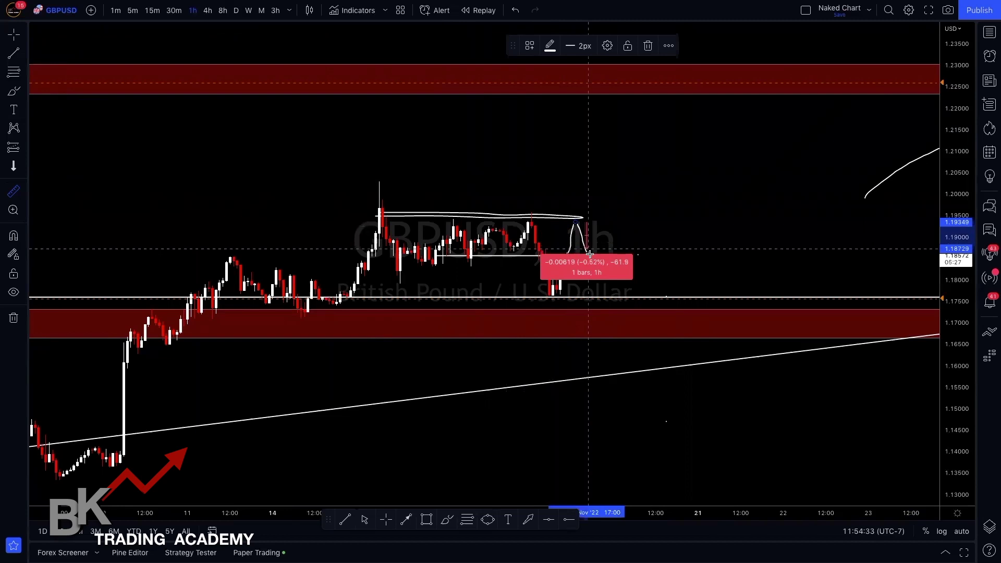
click(589, 259)
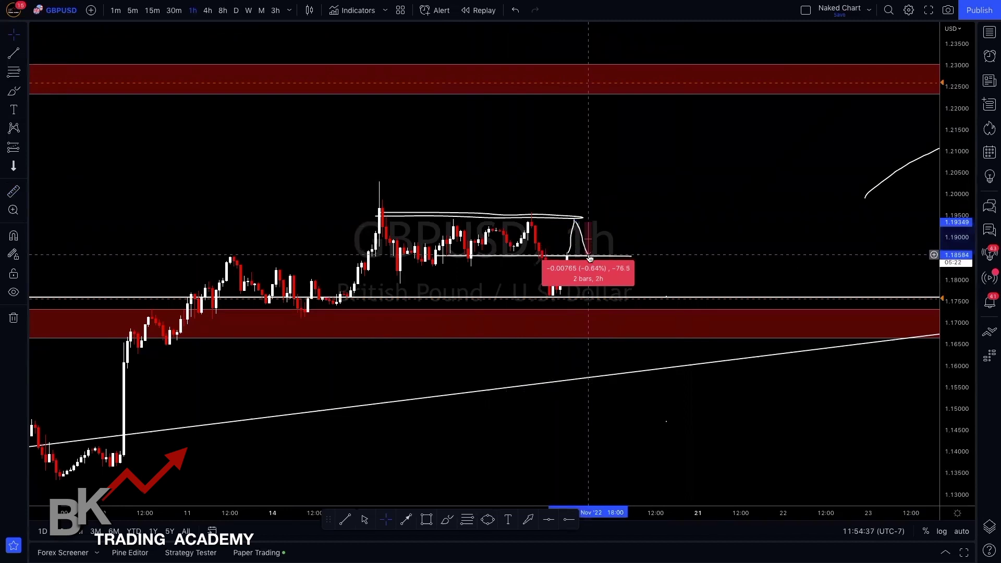
scroll(589, 258, right, 1)
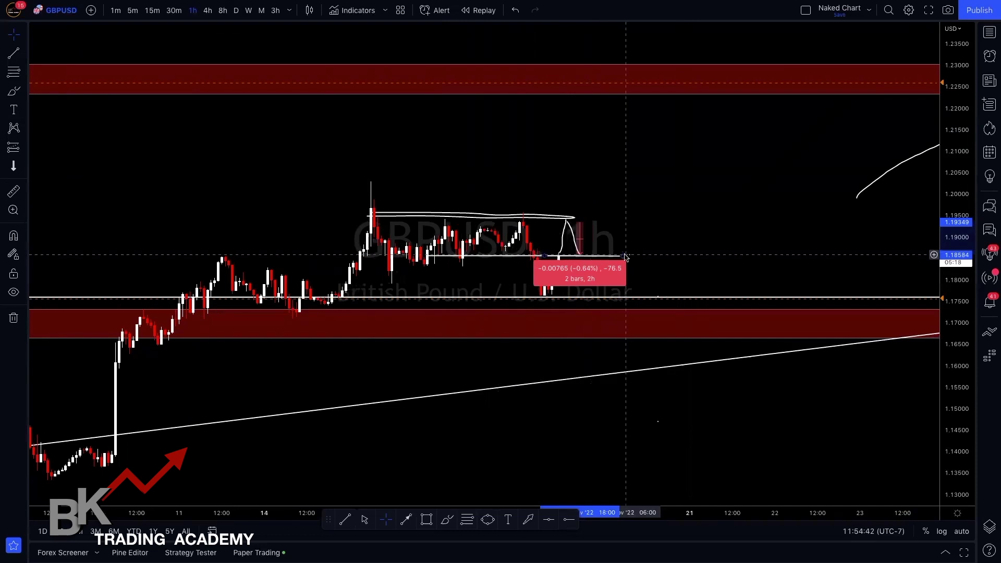
click(595, 259)
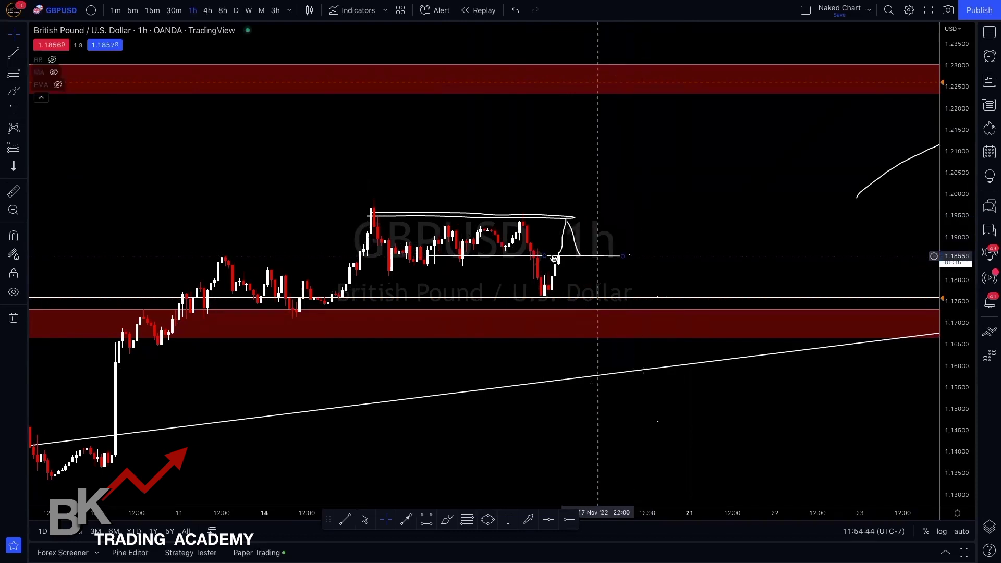
Delete the unwanted stroke and sketch a short new drop from the last candle
click(576, 248)
key(Delete)
key(ctrl+z)
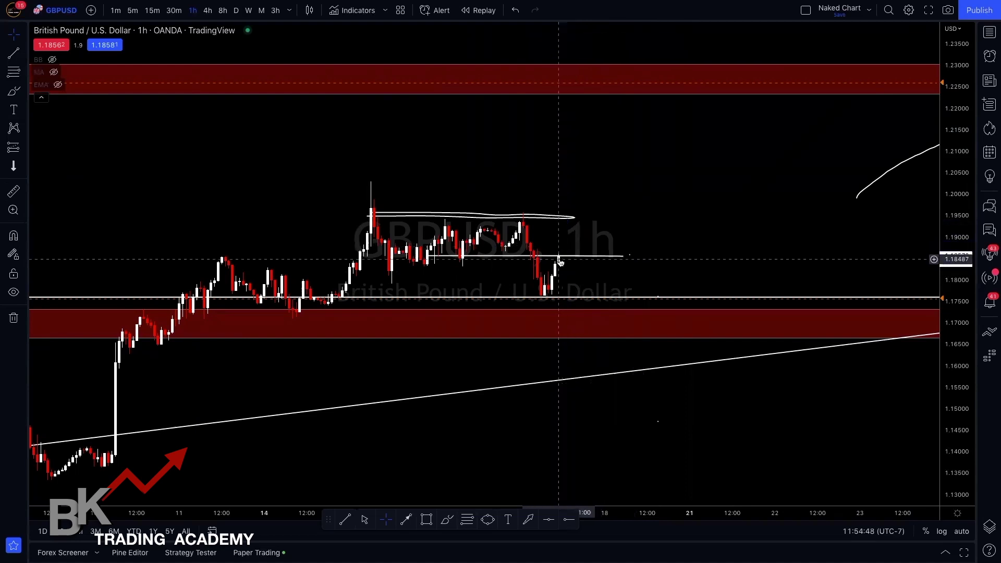
click(14, 92)
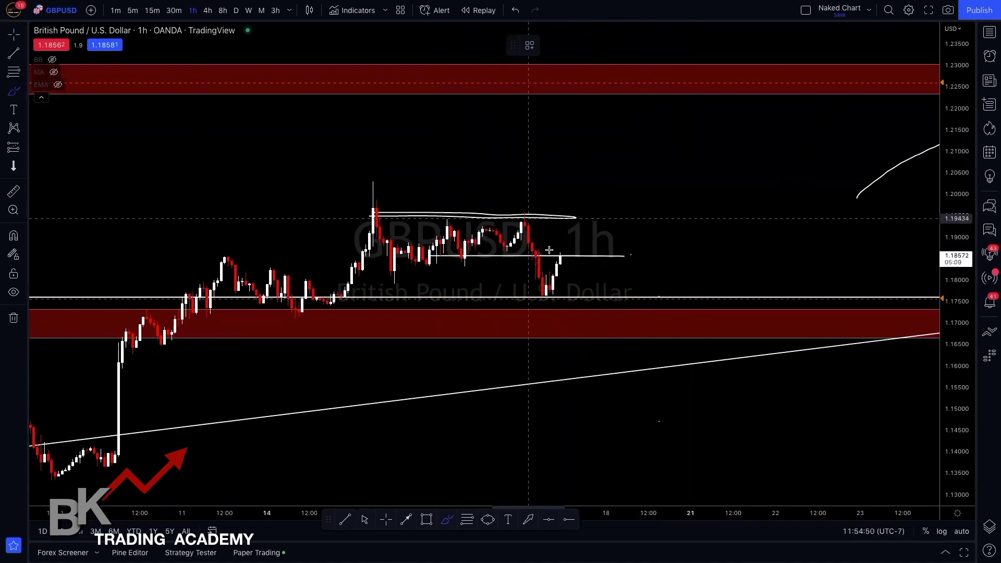
drag(564, 258, 580, 297)
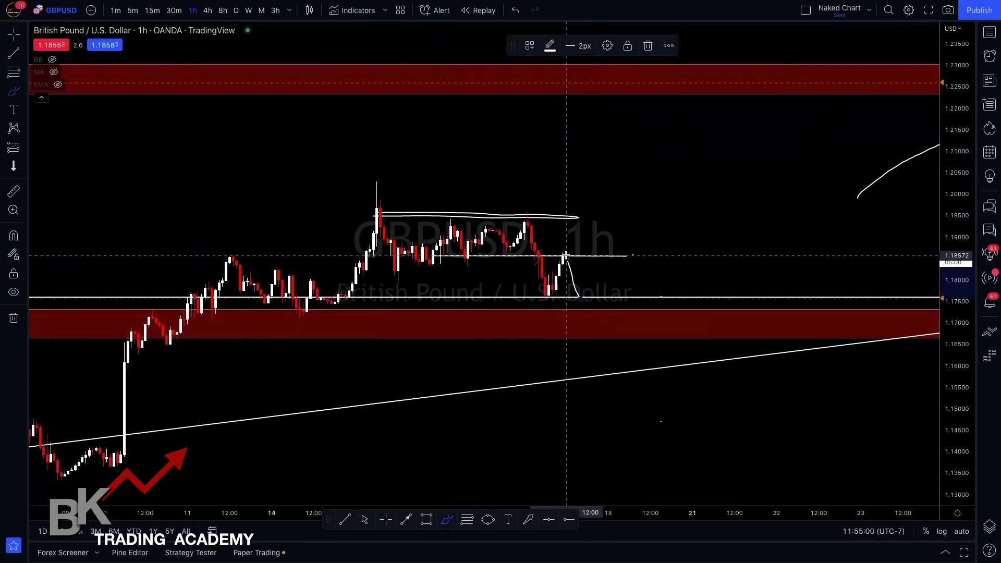
Sketch a rally from the last candle into the upper red zone and measure it
drag(566, 257, 596, 84)
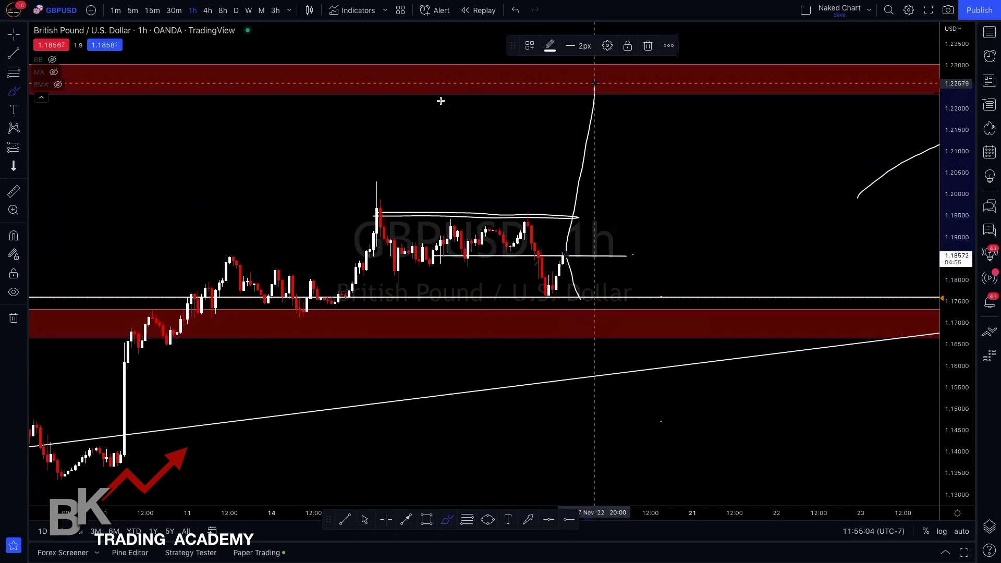
click(14, 192)
click(582, 258)
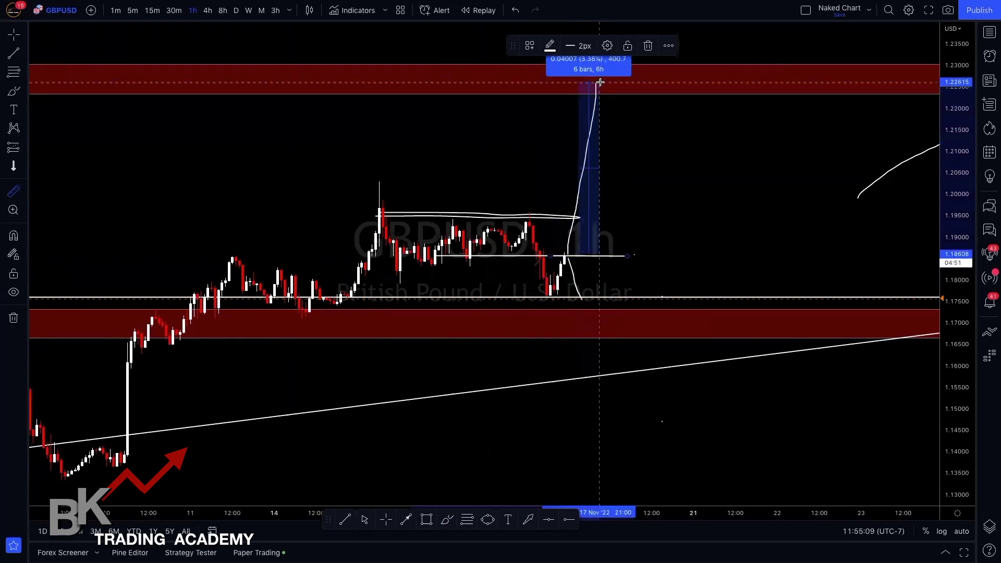
click(601, 83)
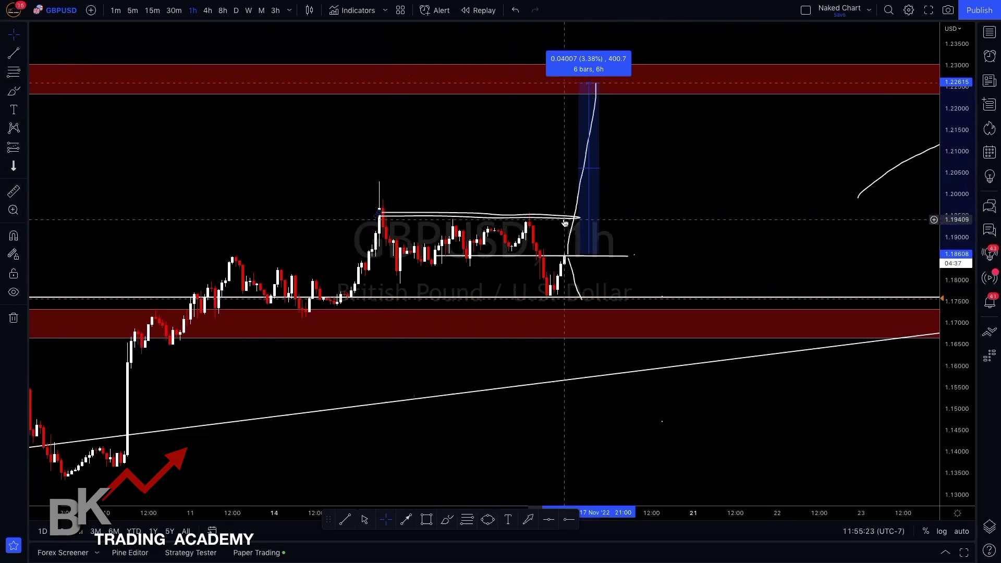
Measure the move up to the range top, then switch to the daily timeframe
click(13, 191)
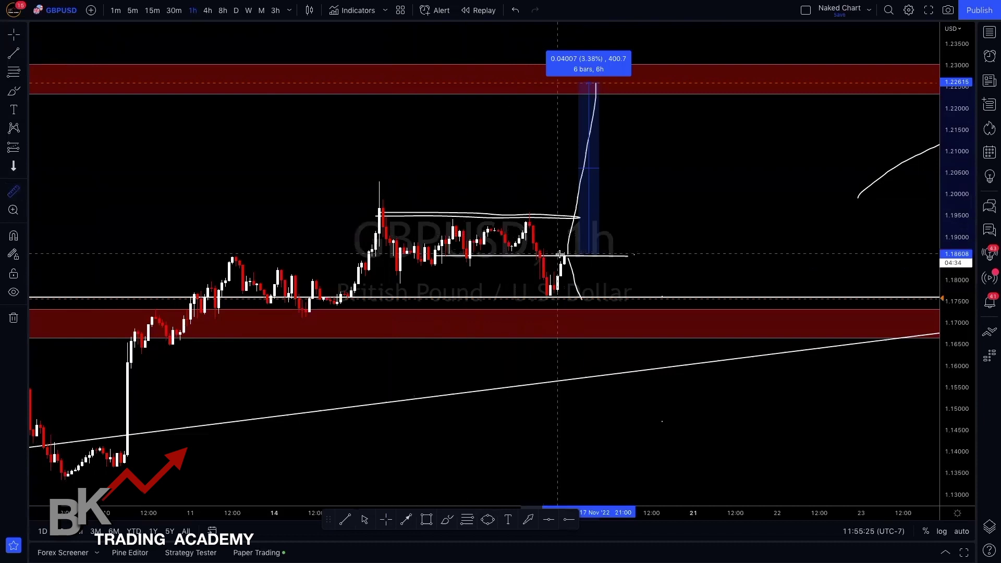
click(567, 222)
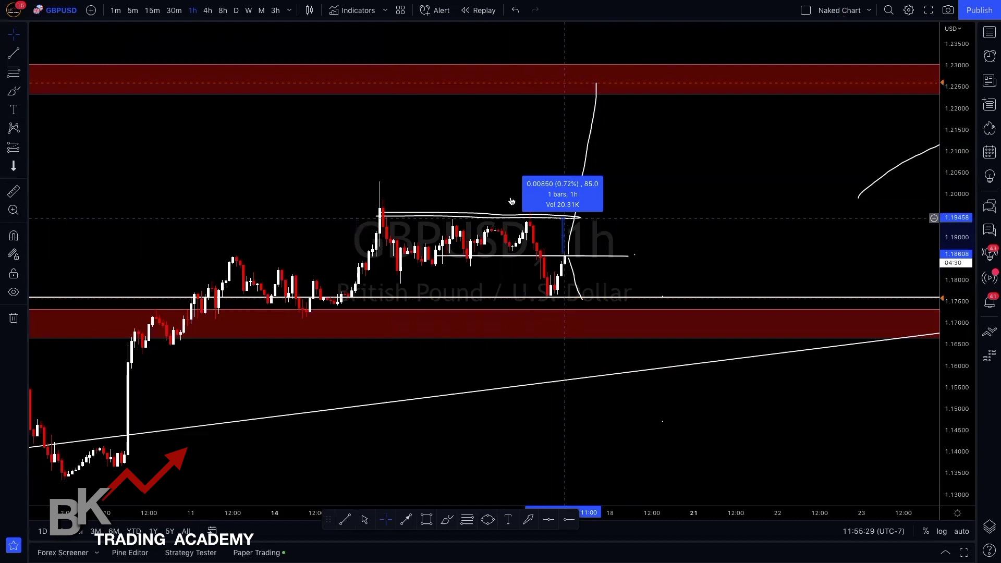
click(237, 14)
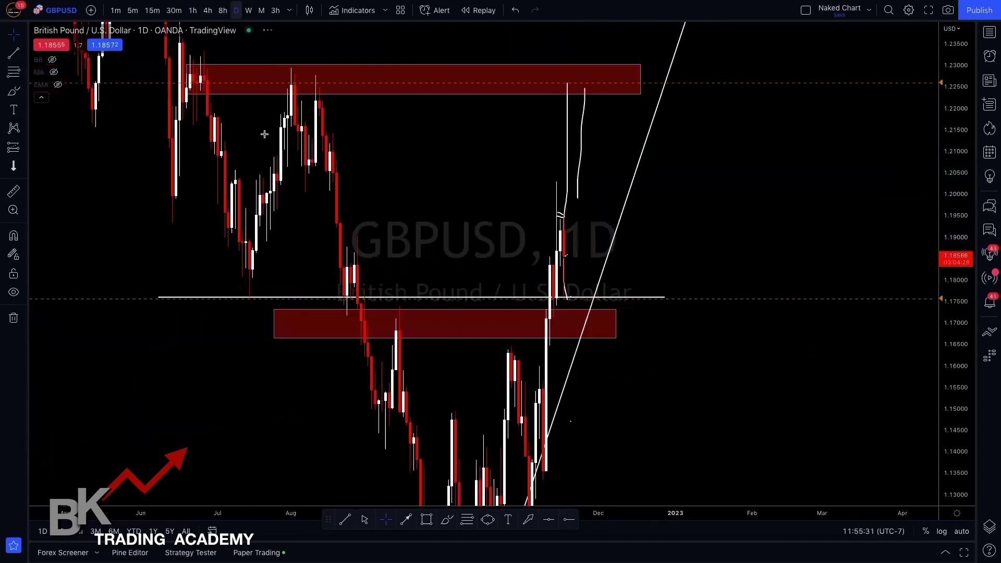